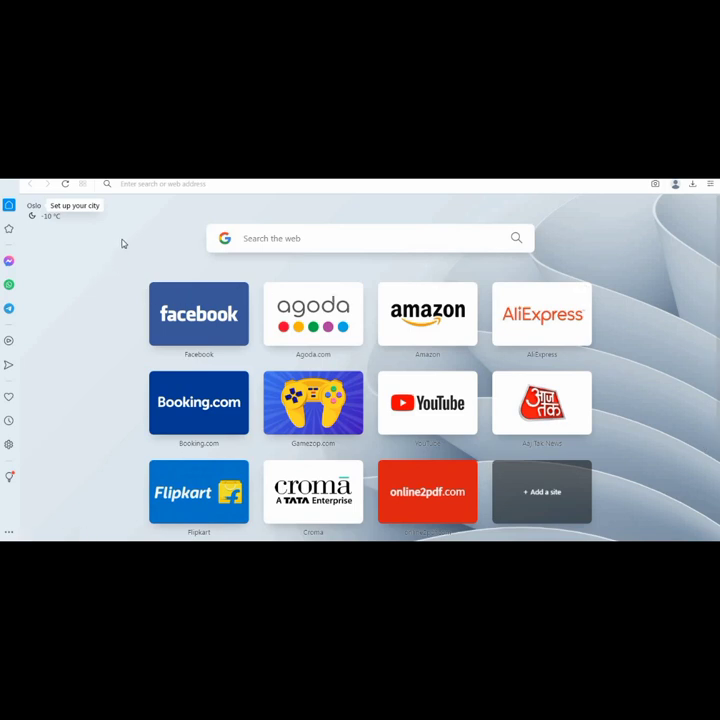
Step: Load apprenticeshipindia.gov.in in Opera by typing 'appre' and accepting the autocompletion
click(146, 184)
text(apprenticeshipindia.gov.in)
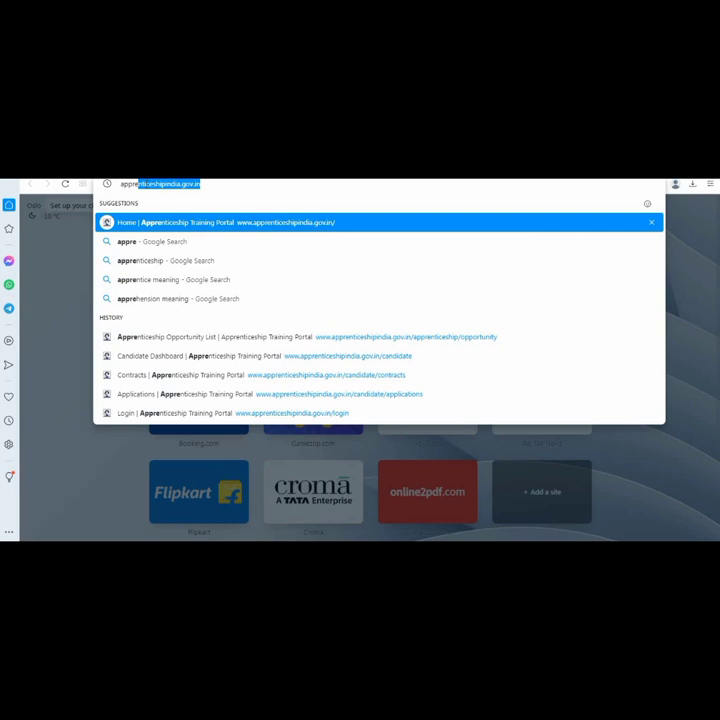
key(Return)
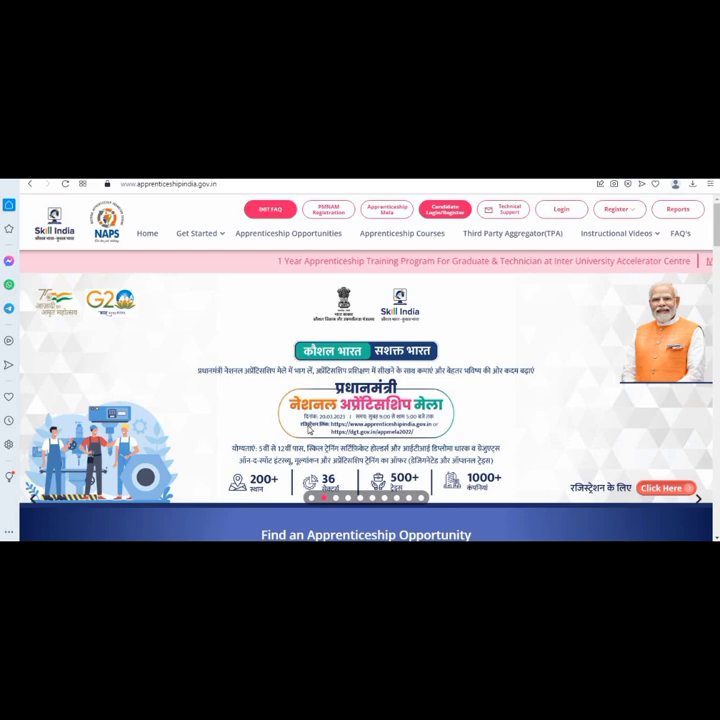
Step: Go to the portal's Login page and look over the form
click(551, 212)
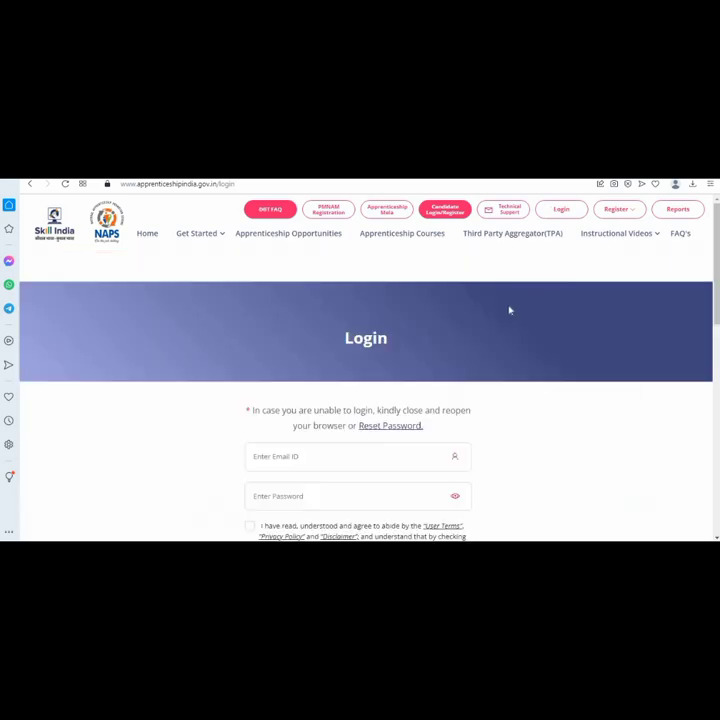
scroll(208, 411, down, 3)
scroll(208, 411, up, 1)
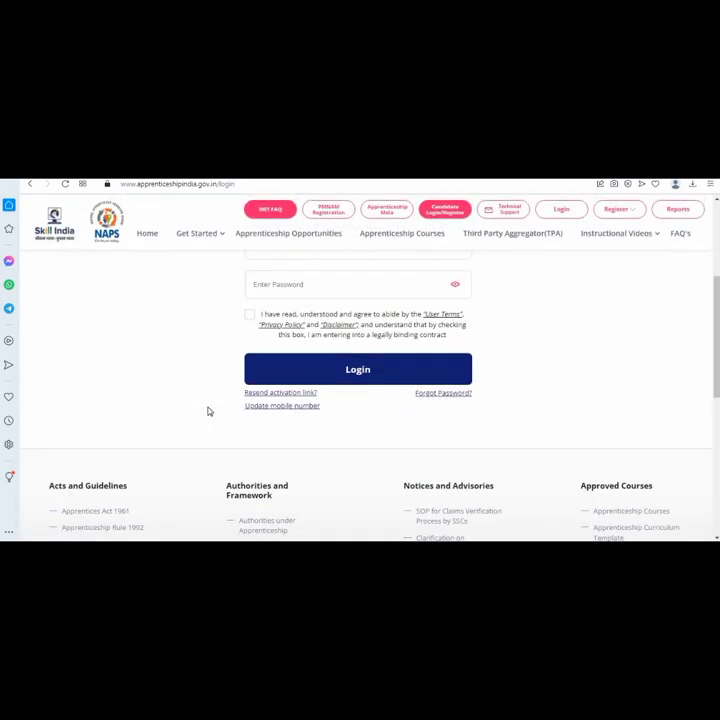
scroll(209, 411, up, 1)
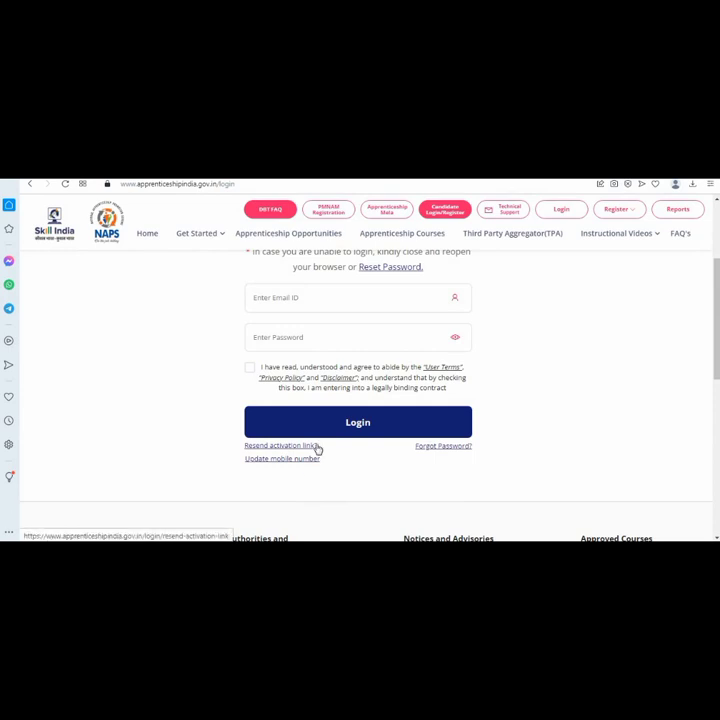
Step: Sign in with the account email and password after accepting the user terms
click(299, 293)
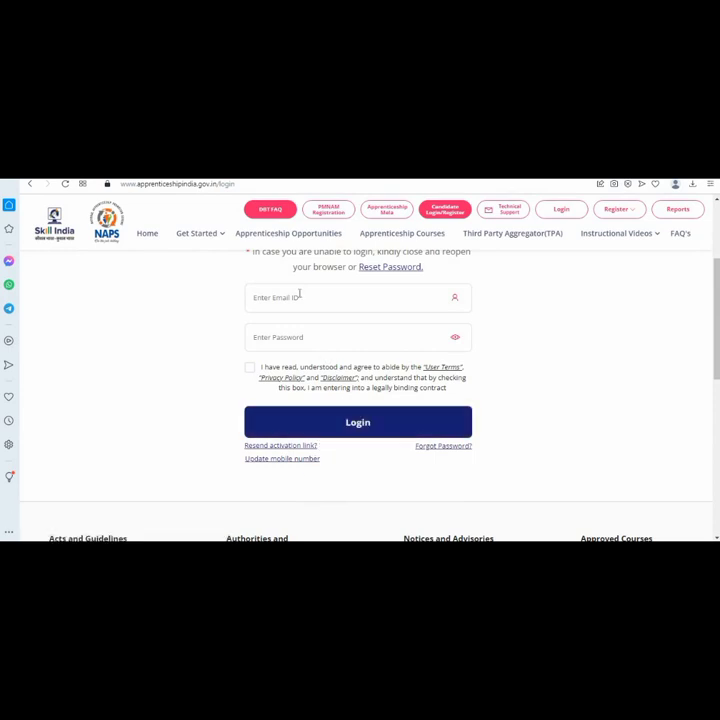
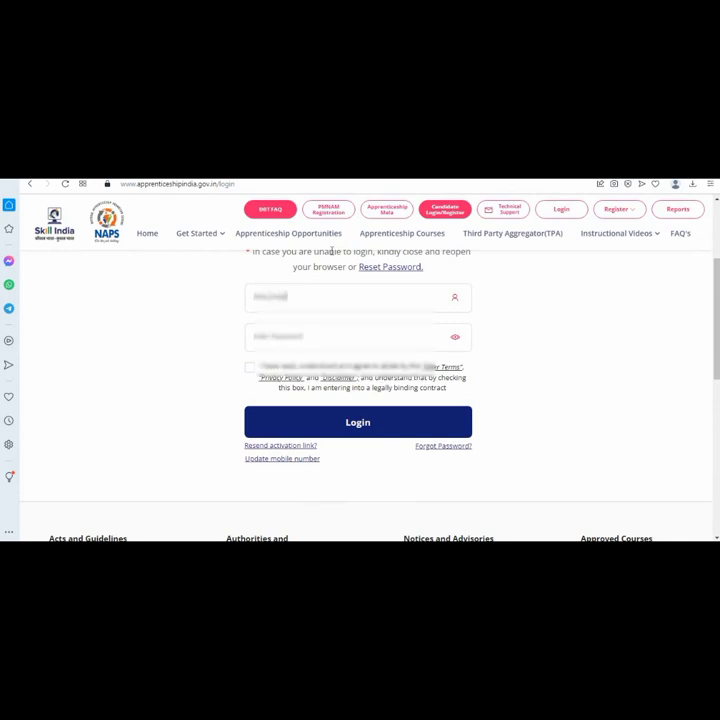
key(Tab)
text(******)
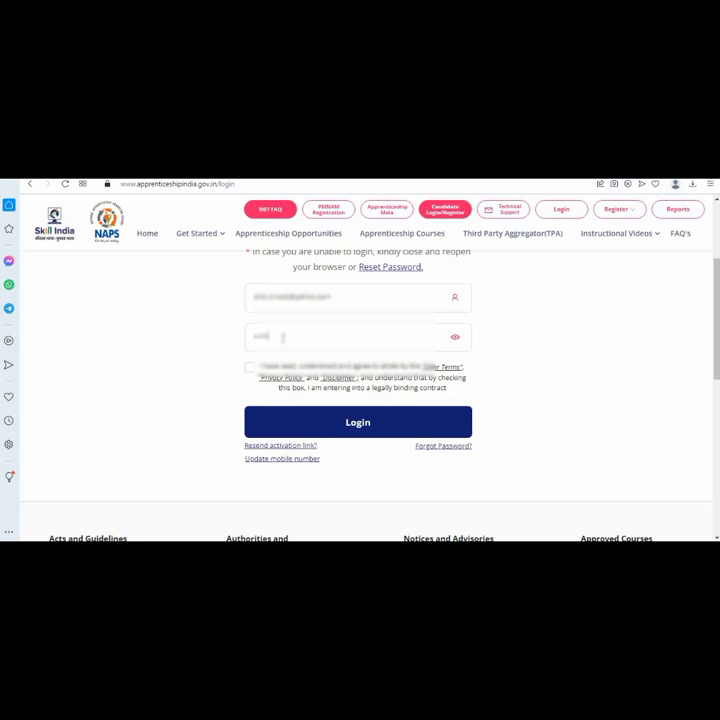
click(249, 367)
click(377, 431)
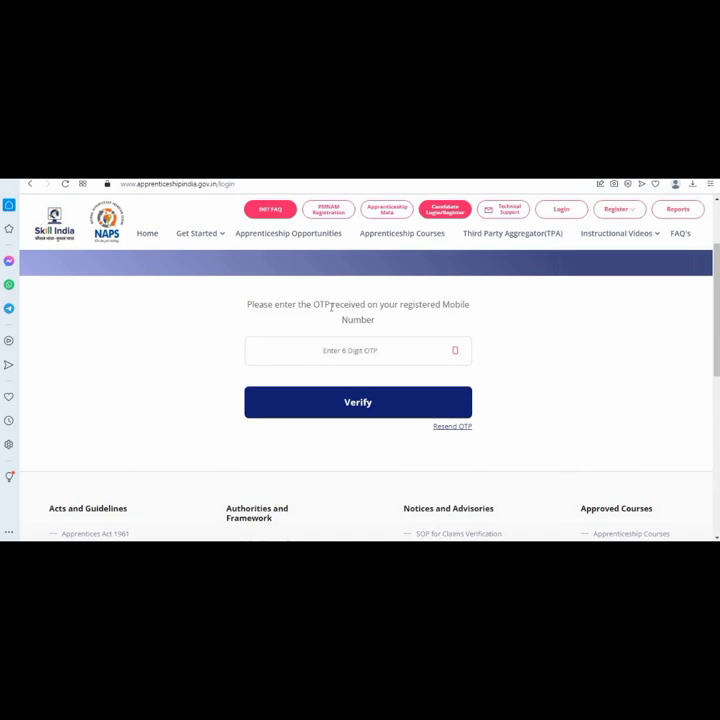
Step: Enter the six-digit OTP received and verify it
click(349, 416)
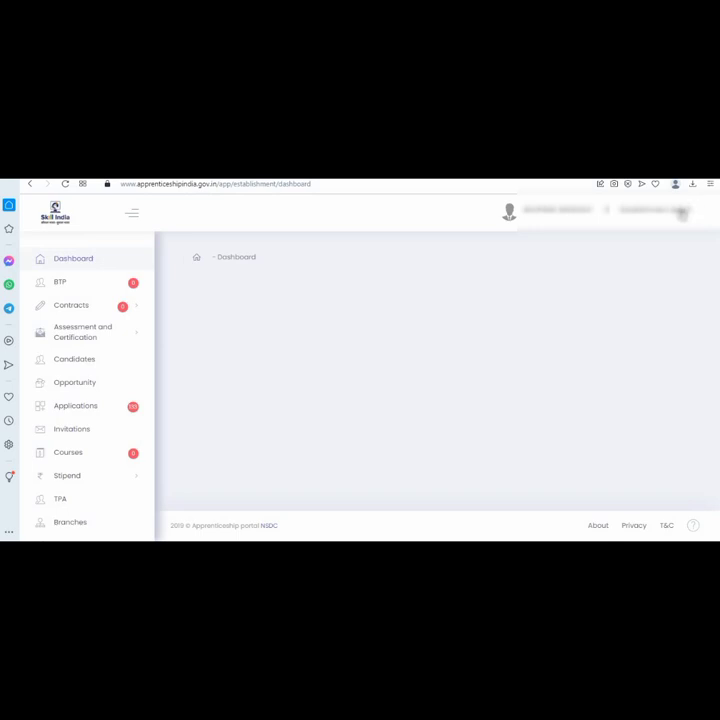
Step: Toggle the header account dropdown a few times, leaving it open
click(558, 212)
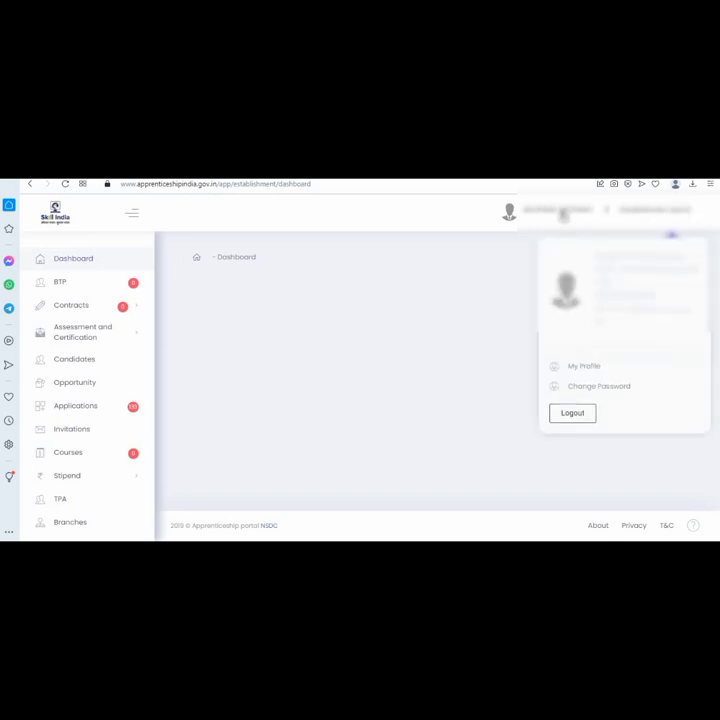
click(512, 214)
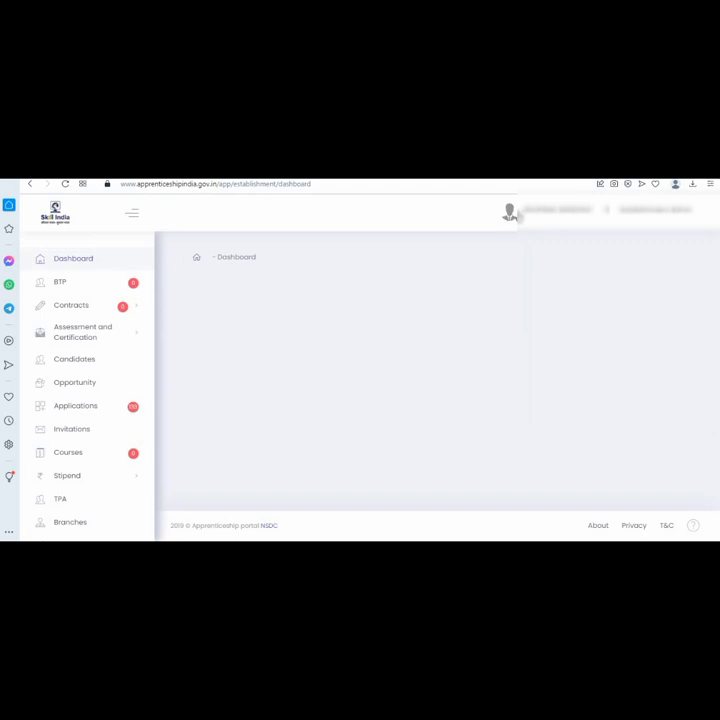
click(549, 211)
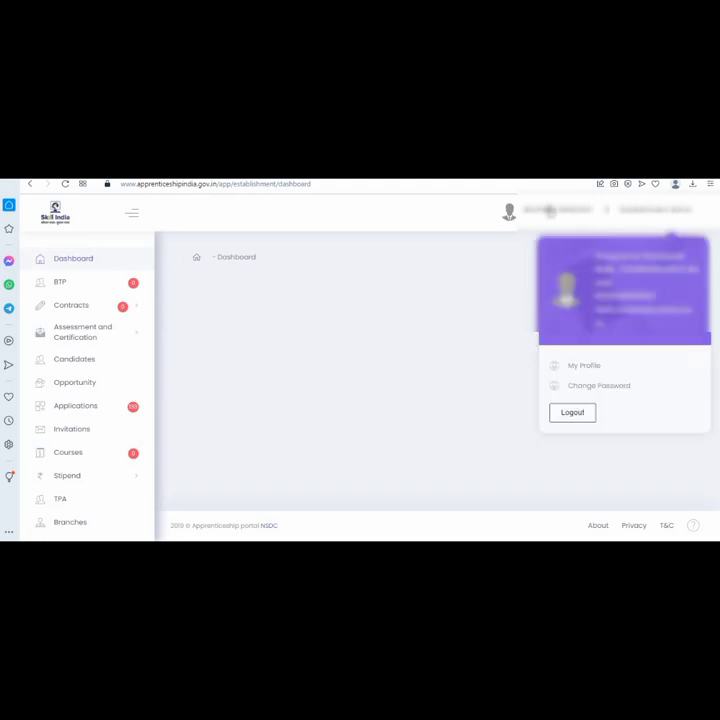
click(636, 212)
click(636, 212)
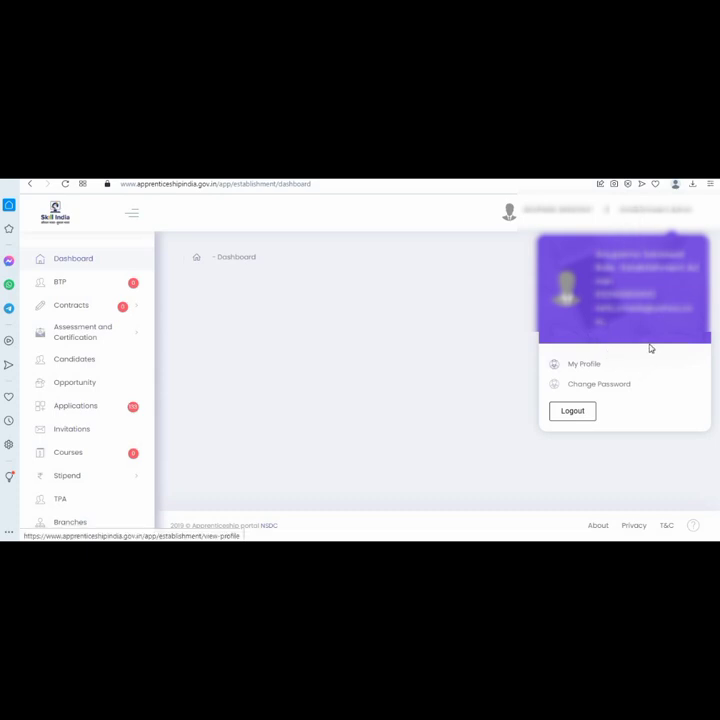
Step: Go to My Profile, dismiss the email notification and review the Basic Details section
click(579, 366)
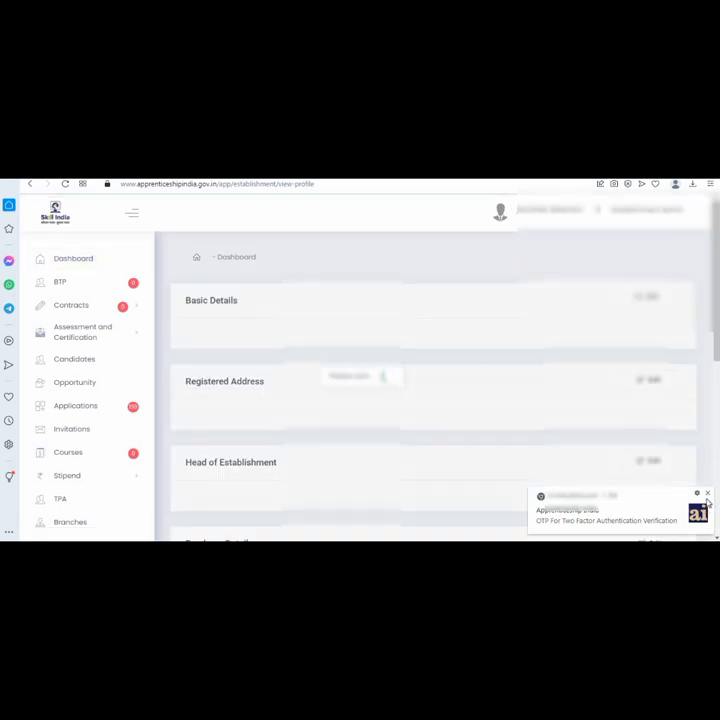
click(707, 495)
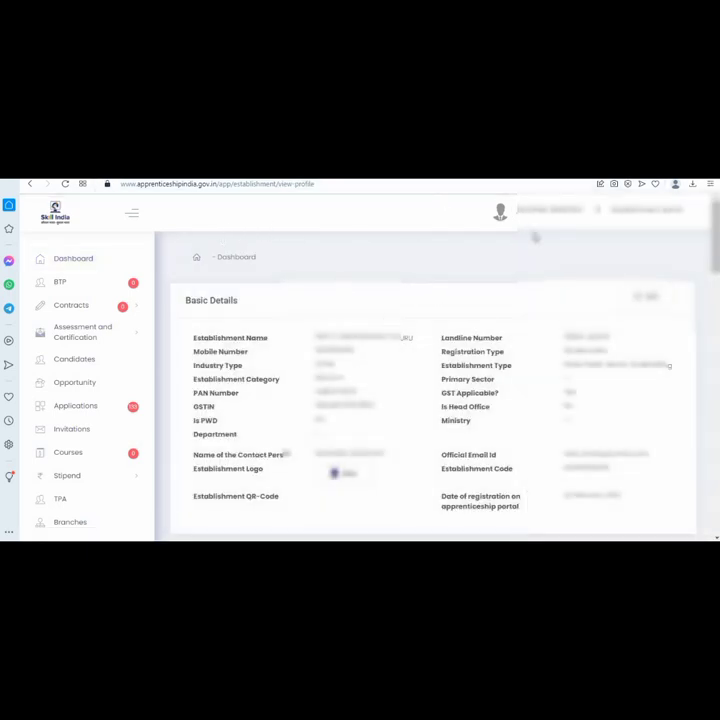
scroll(591, 237, down, 1)
scroll(379, 276, up, 1)
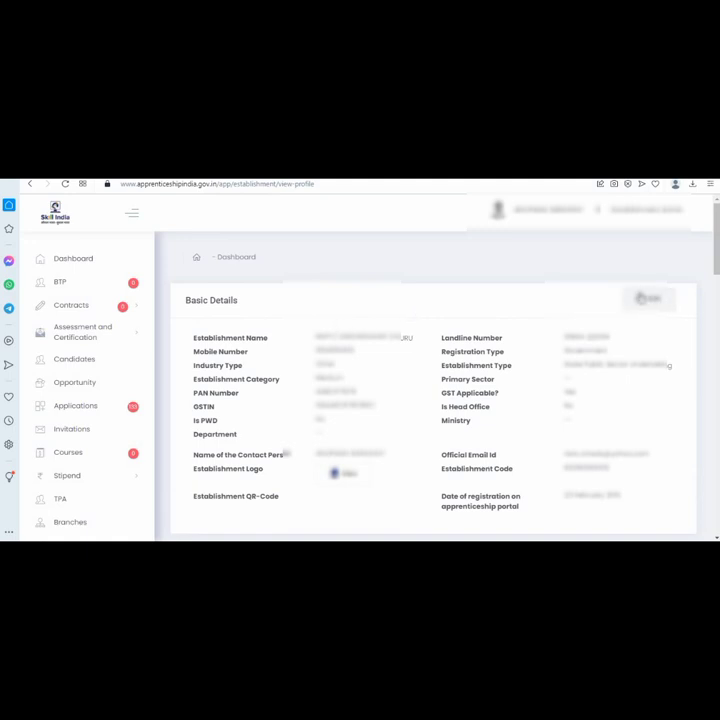
scroll(480, 336, down, 1)
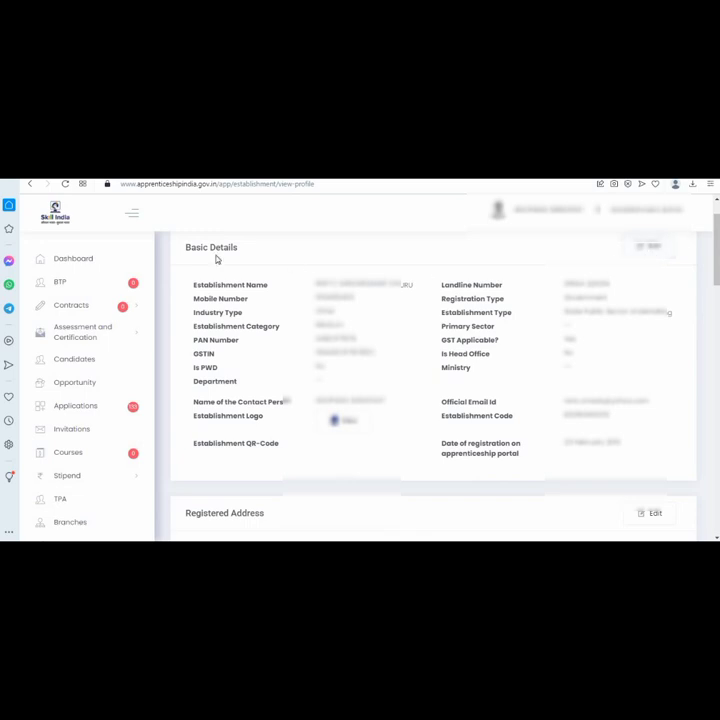
drag(186, 247, 266, 253)
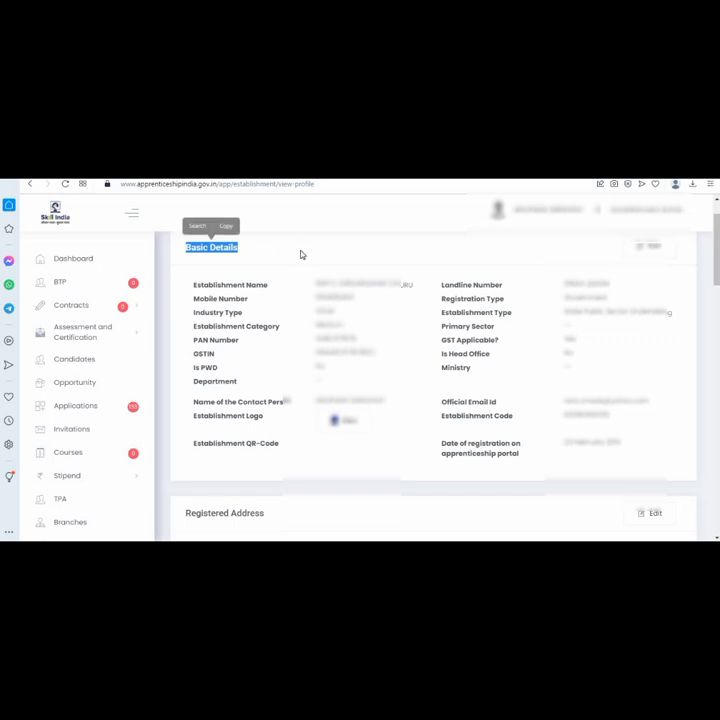
click(664, 259)
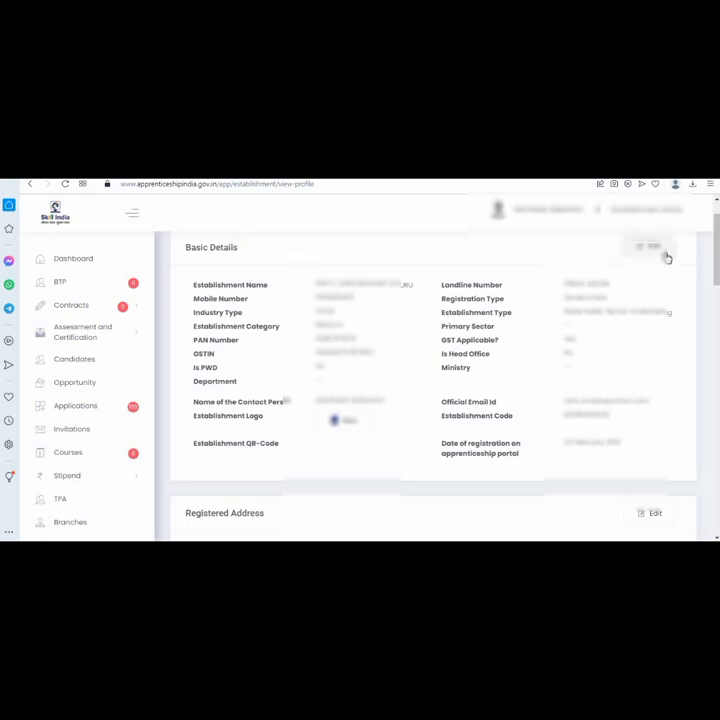
Step: Start editing Basic Details and scroll through the form to its bottom
click(664, 252)
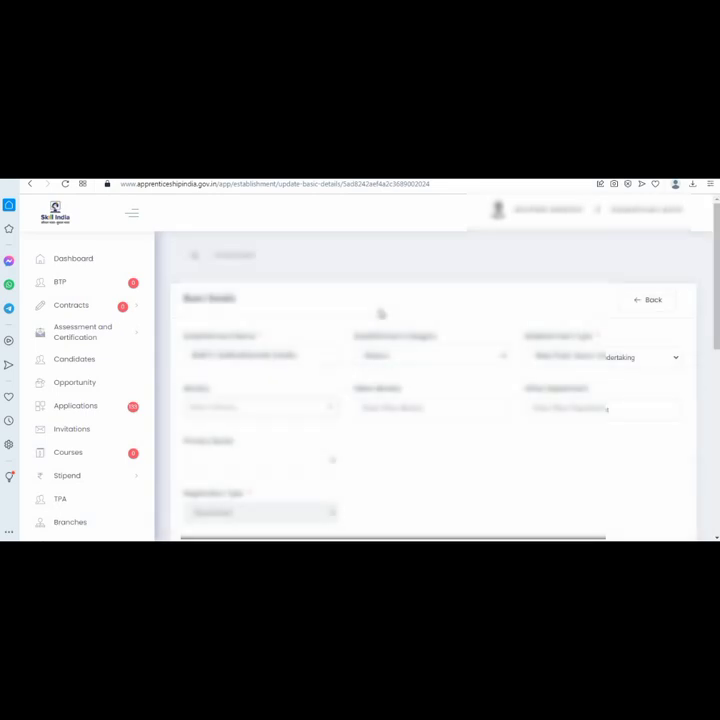
scroll(380, 314, down, 1)
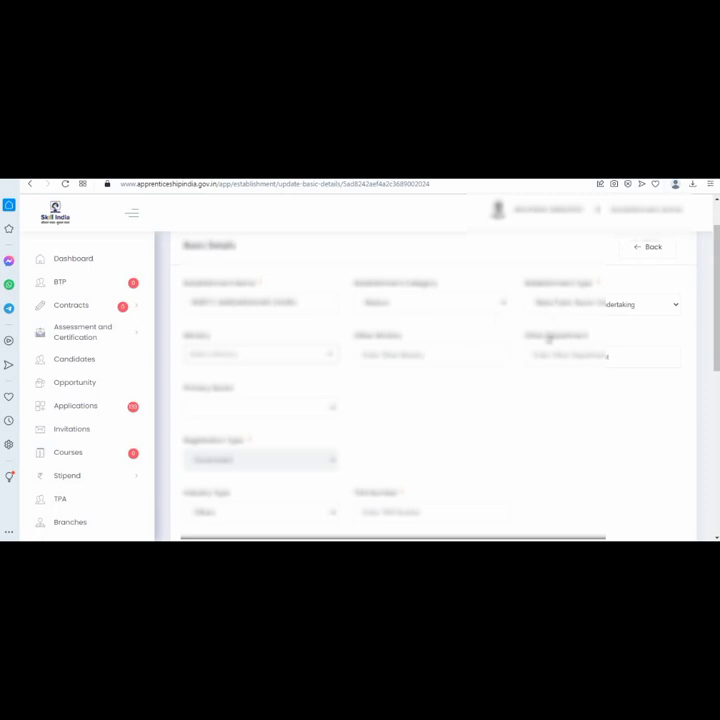
scroll(396, 376, down, 2)
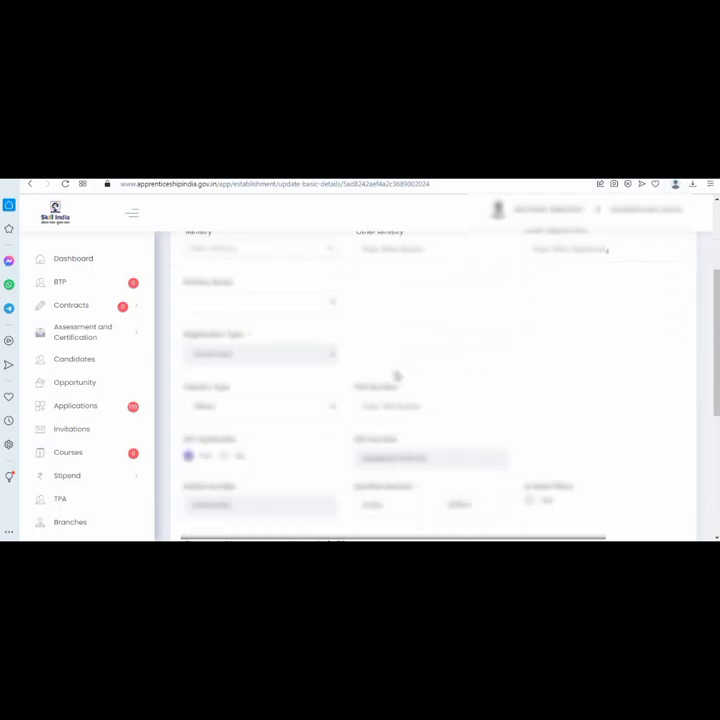
scroll(396, 376, down, 5)
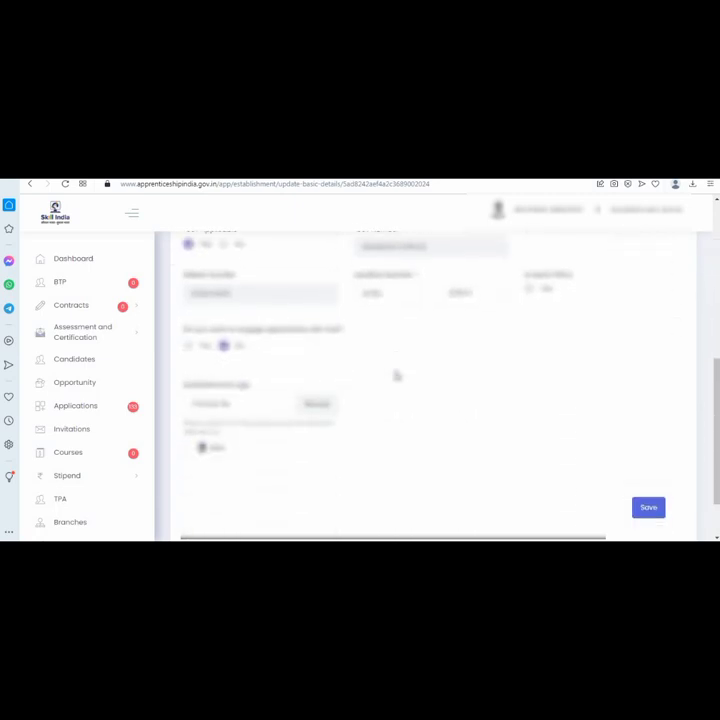
scroll(396, 376, up, 2)
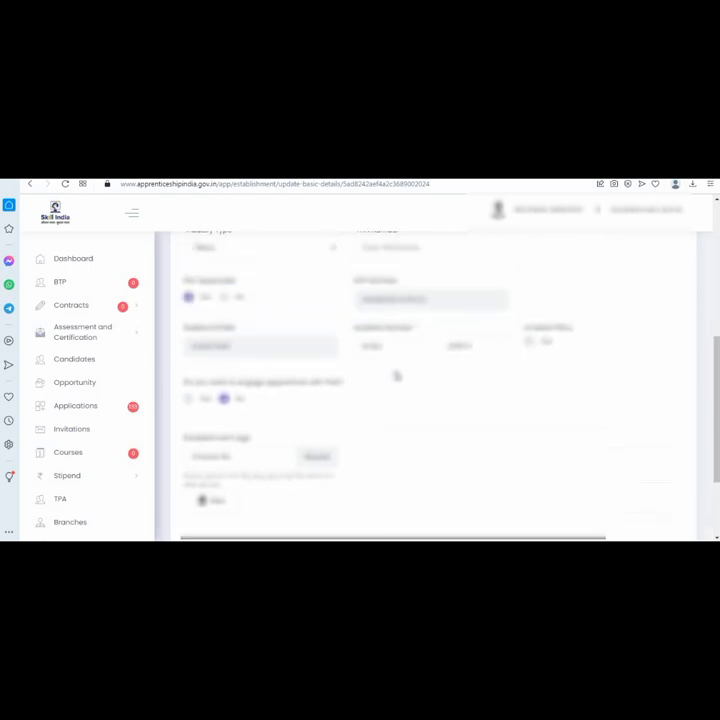
scroll(396, 376, down, 1)
scroll(396, 376, down, 1)
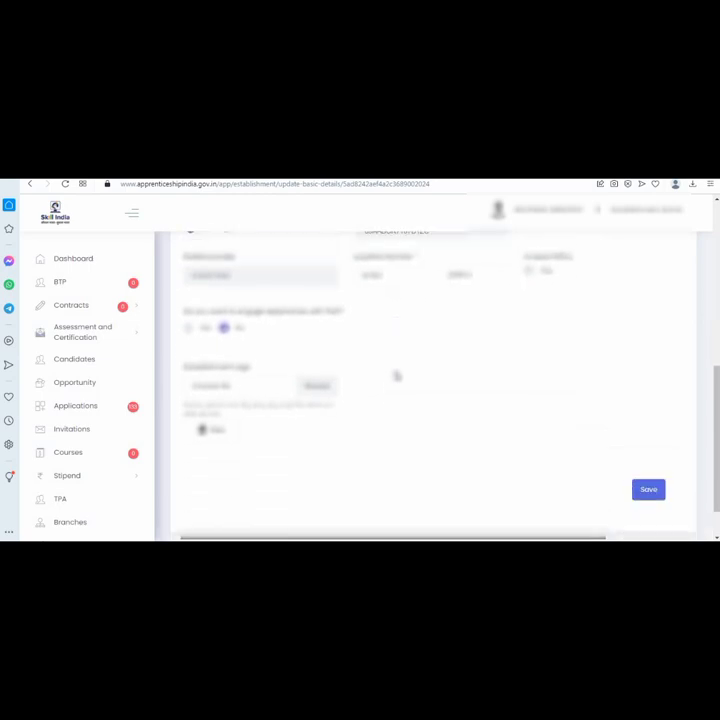
scroll(396, 376, up, 2)
scroll(396, 376, down, 1)
scroll(396, 376, down, 1)
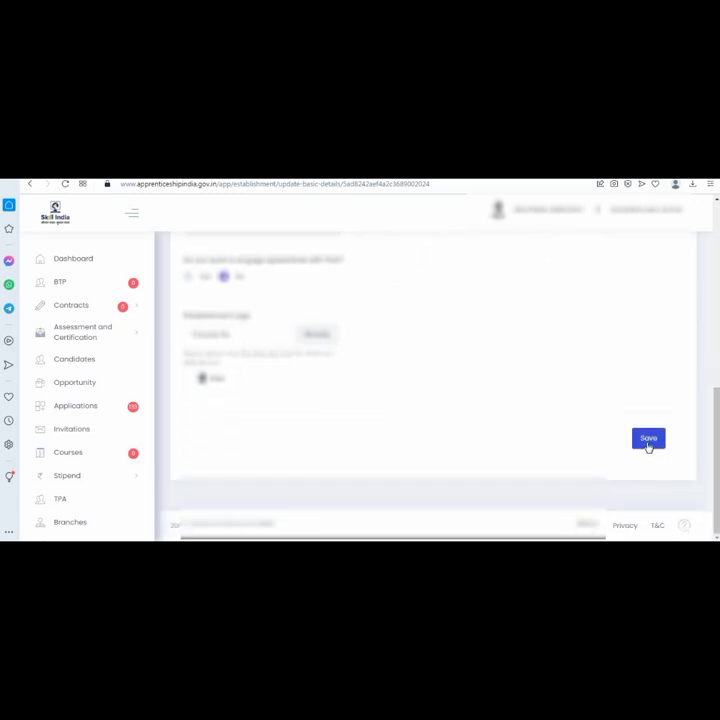
Step: Attempt to save the basic details and check the required-field error
click(648, 440)
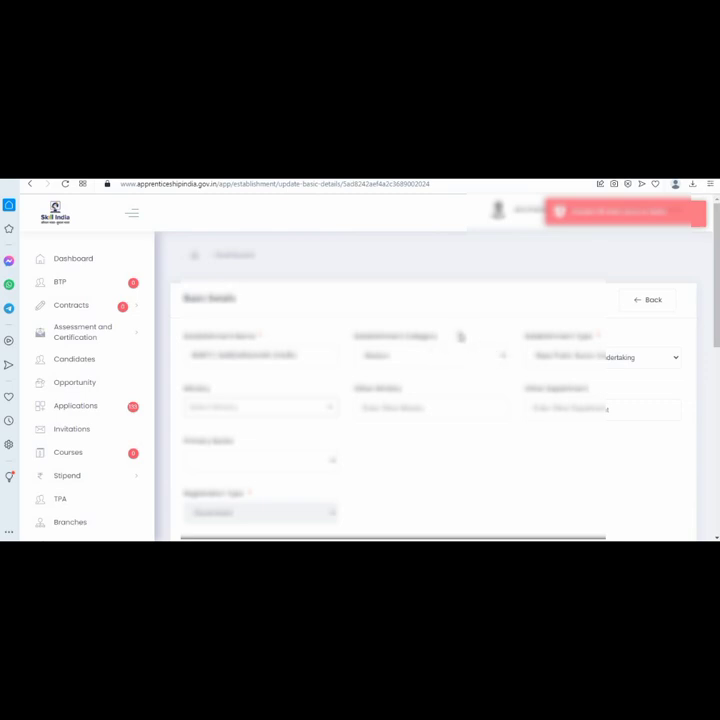
scroll(330, 323, down, 3)
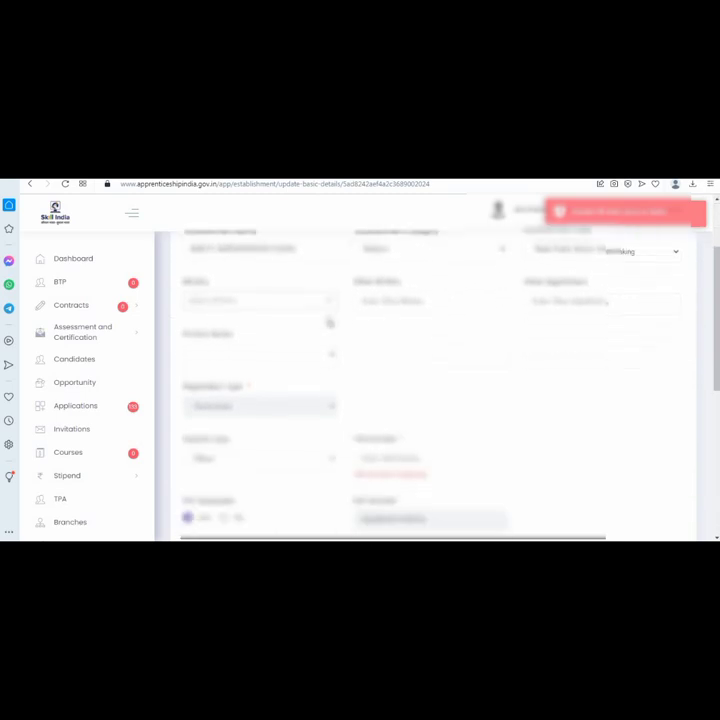
scroll(330, 323, down, 1)
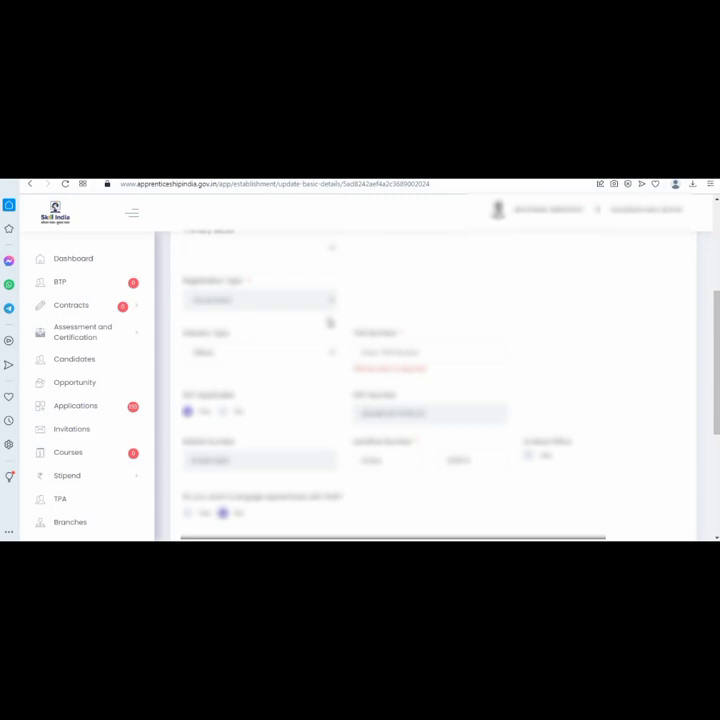
scroll(330, 323, down, 1)
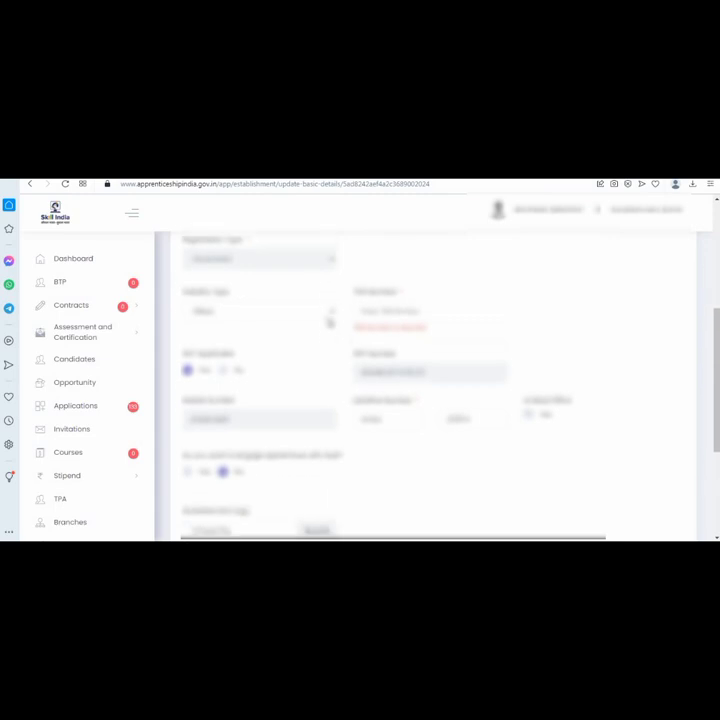
scroll(330, 323, up, 6)
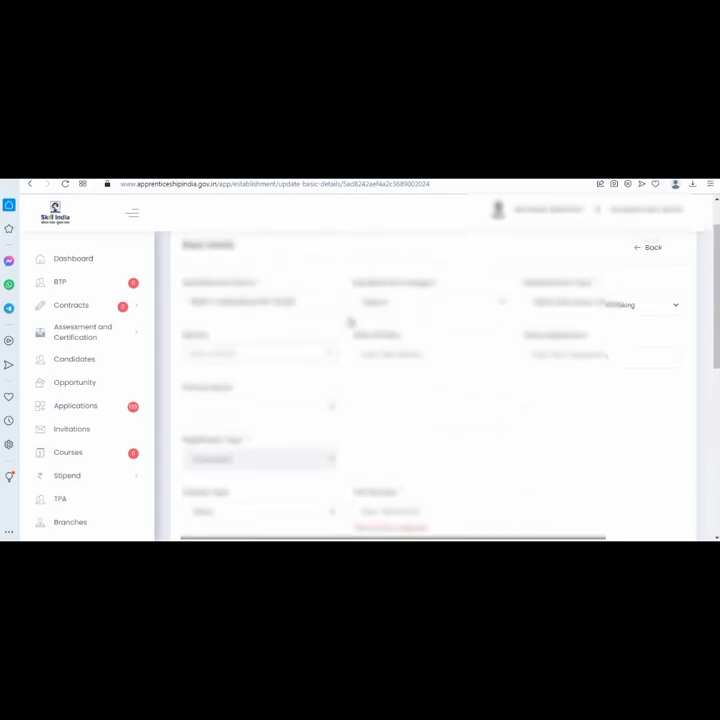
Step: Go back to View Profile and edit the Registered Address section
click(652, 301)
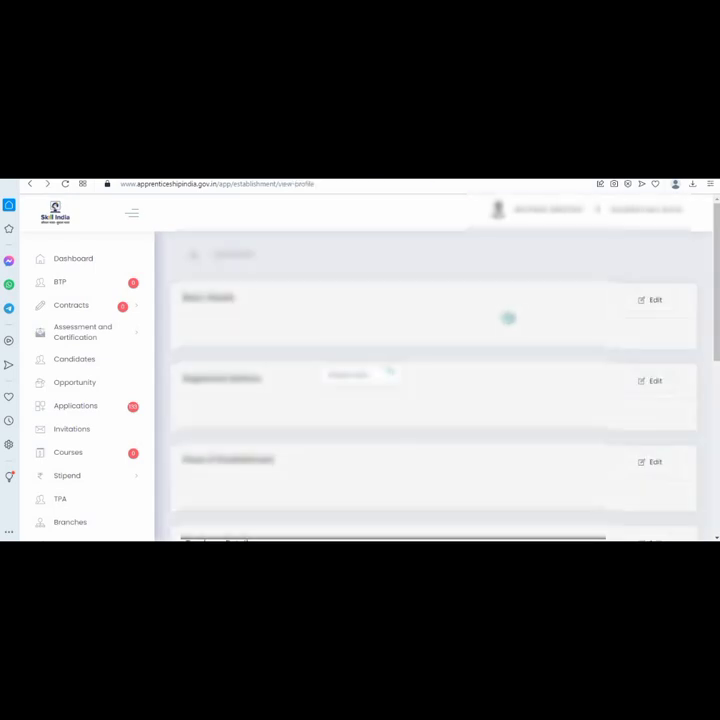
scroll(510, 322, down, 4)
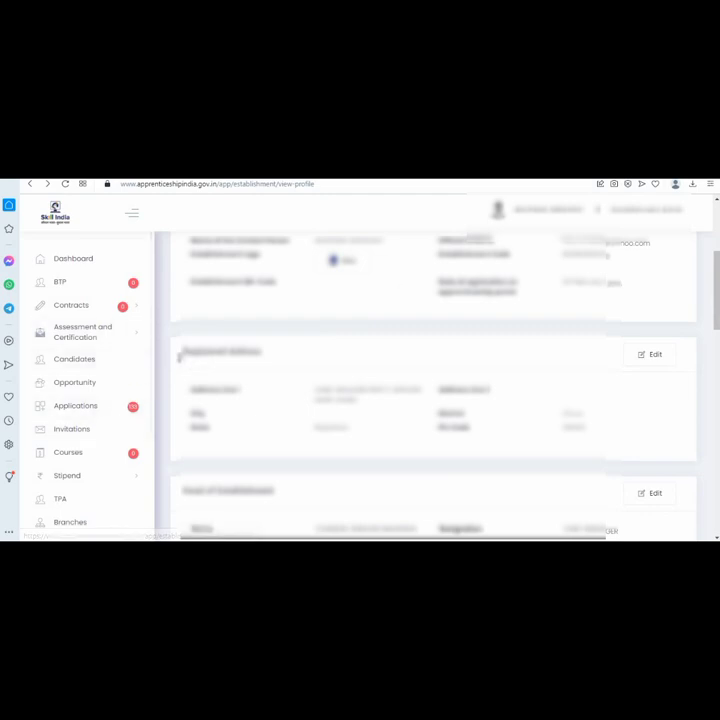
drag(181, 350, 272, 359)
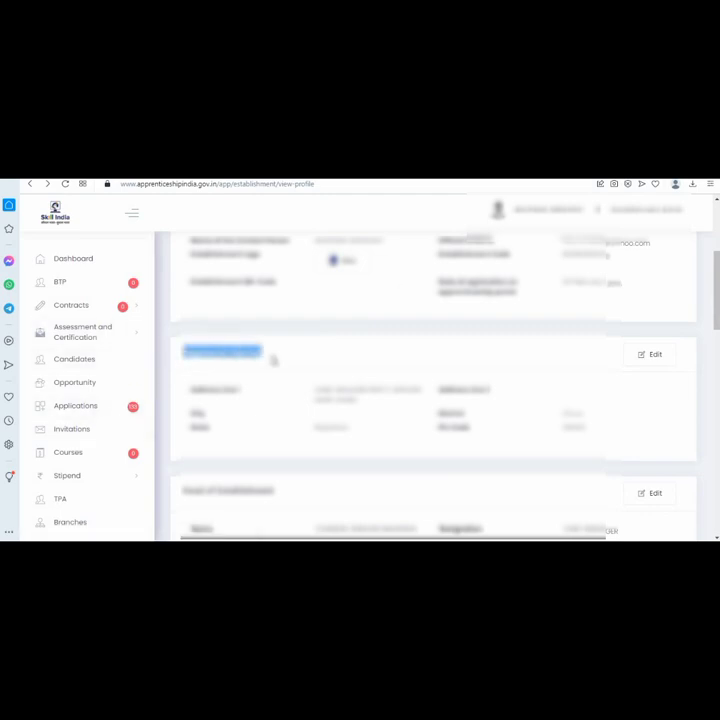
click(656, 355)
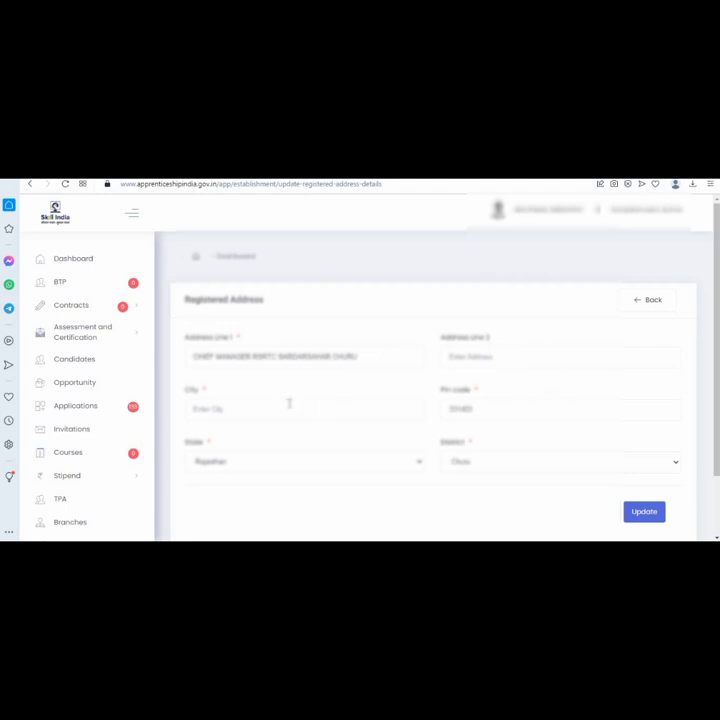
Step: Enter CHURU as the registered address city and update the address
click(222, 413)
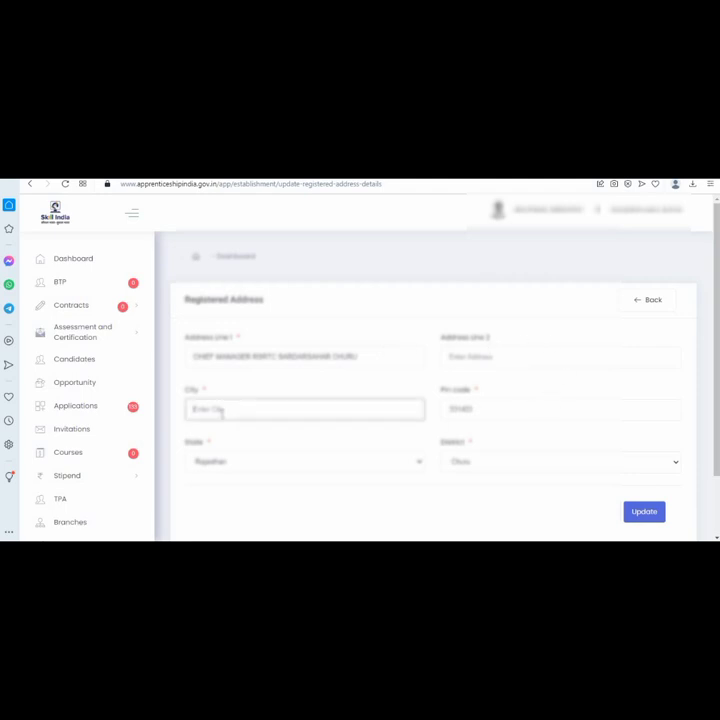
text(CHURU)
scroll(623, 399, down, 1)
click(644, 440)
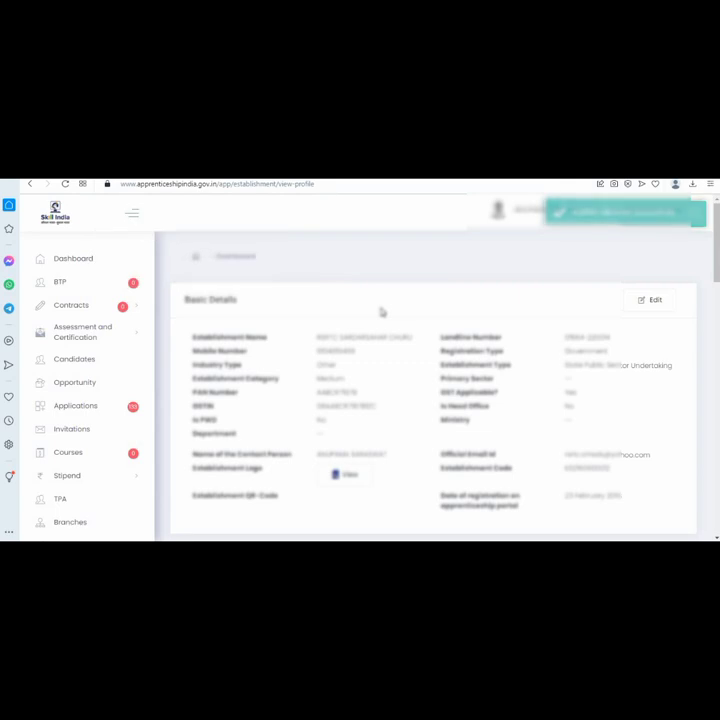
Step: Scroll to the Head of Establishment section and edit it
scroll(381, 312, down, 1)
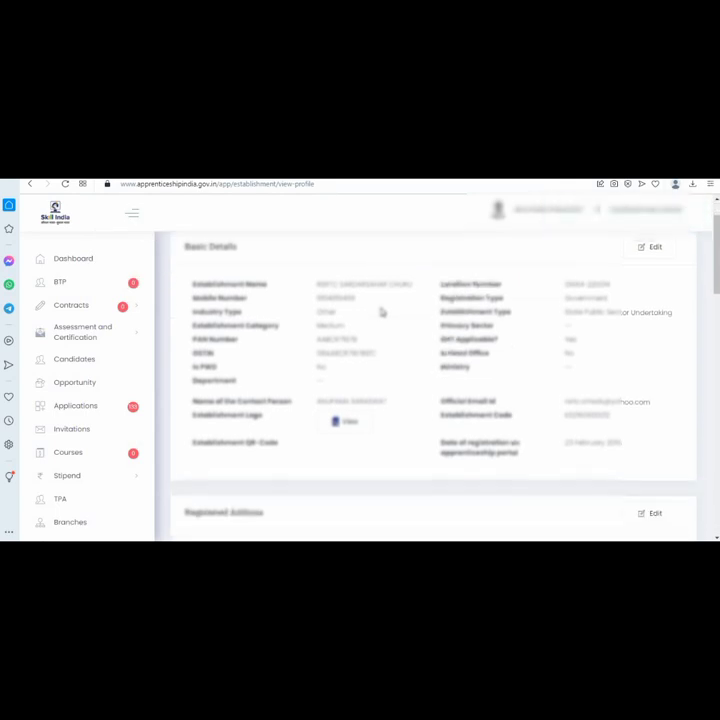
scroll(381, 312, down, 5)
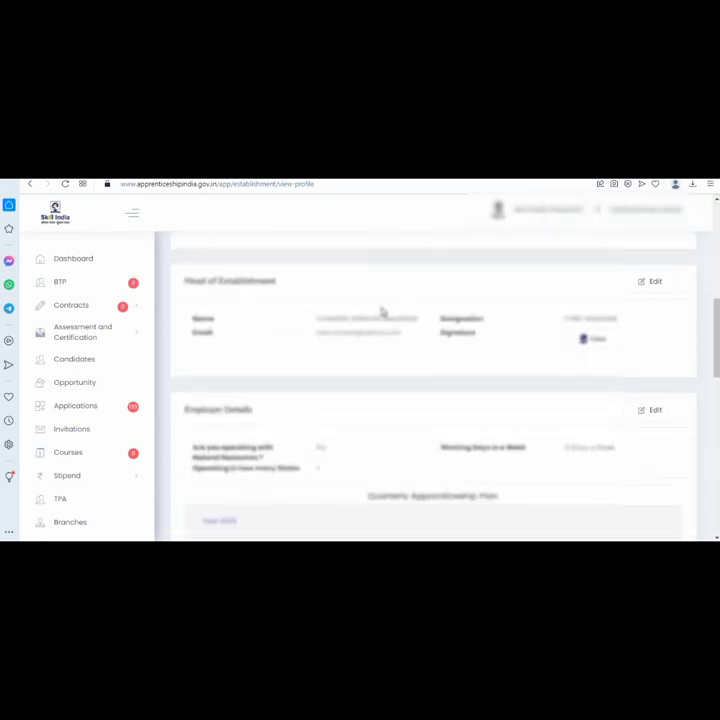
drag(186, 280, 283, 285)
click(281, 284)
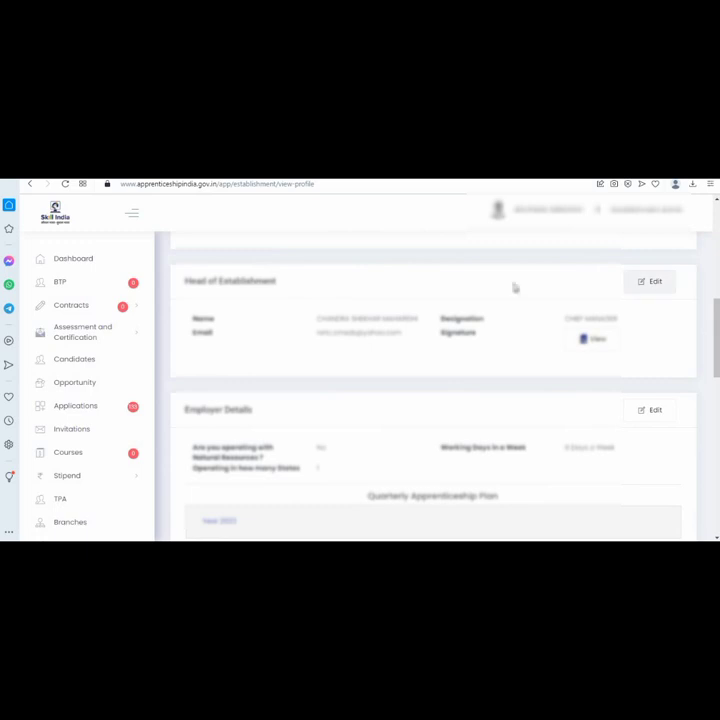
drag(186, 285, 281, 285)
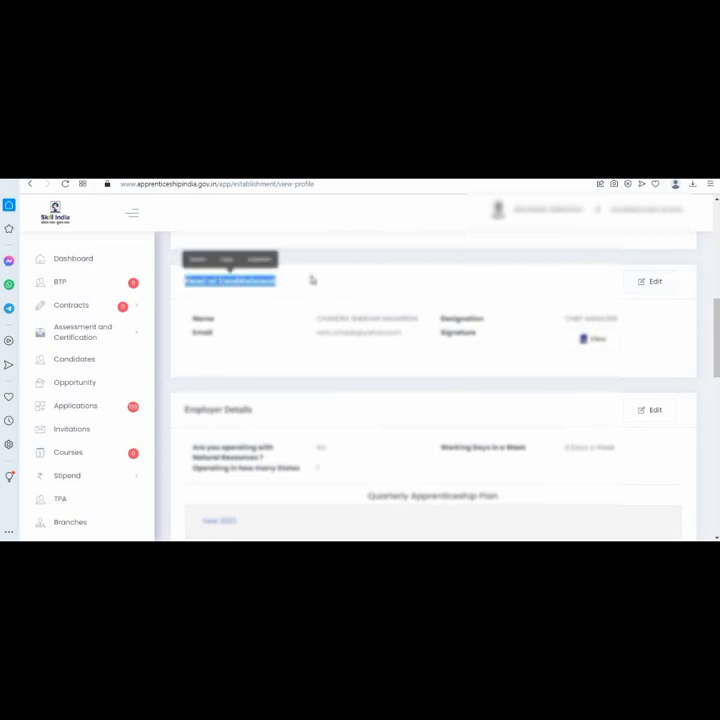
click(314, 280)
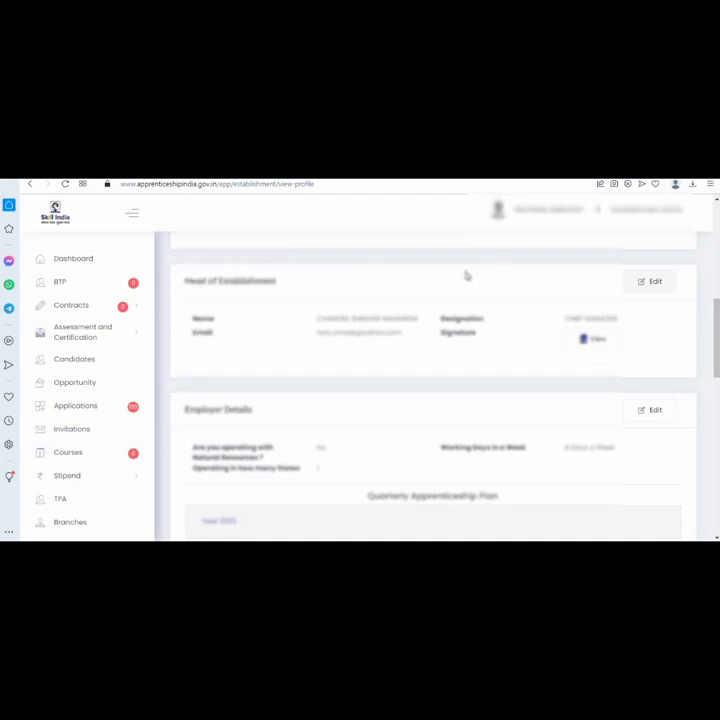
click(651, 284)
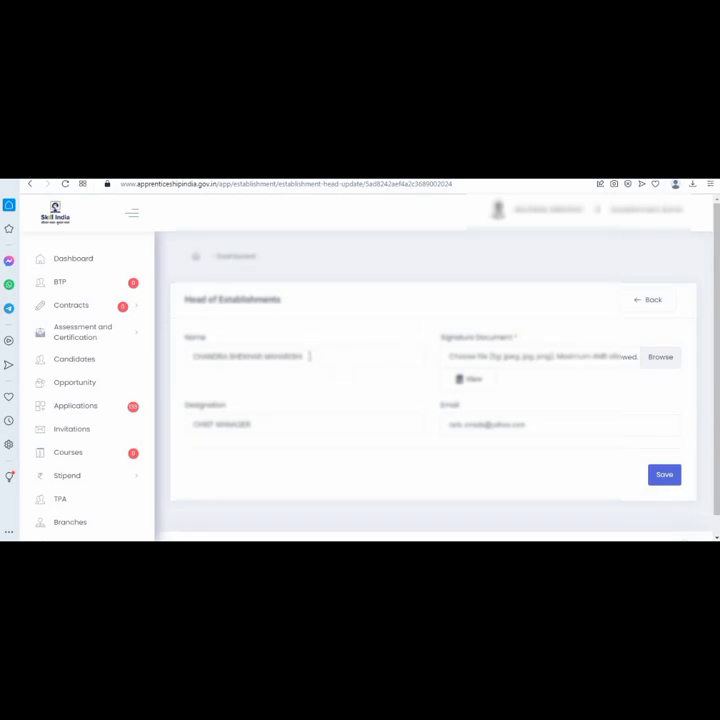
Step: Review the head's name and Signature Document fields on the Head of Establishment form
click(310, 356)
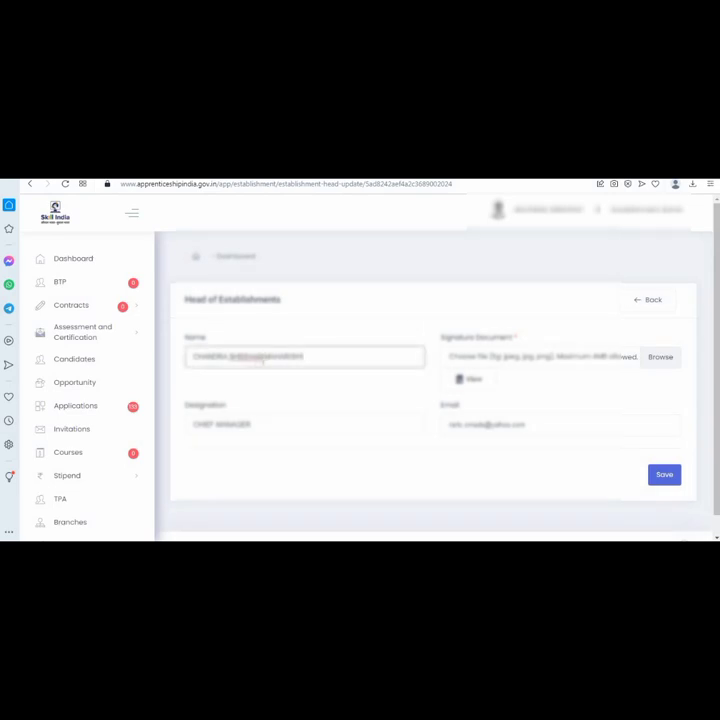
drag(524, 343, 445, 346)
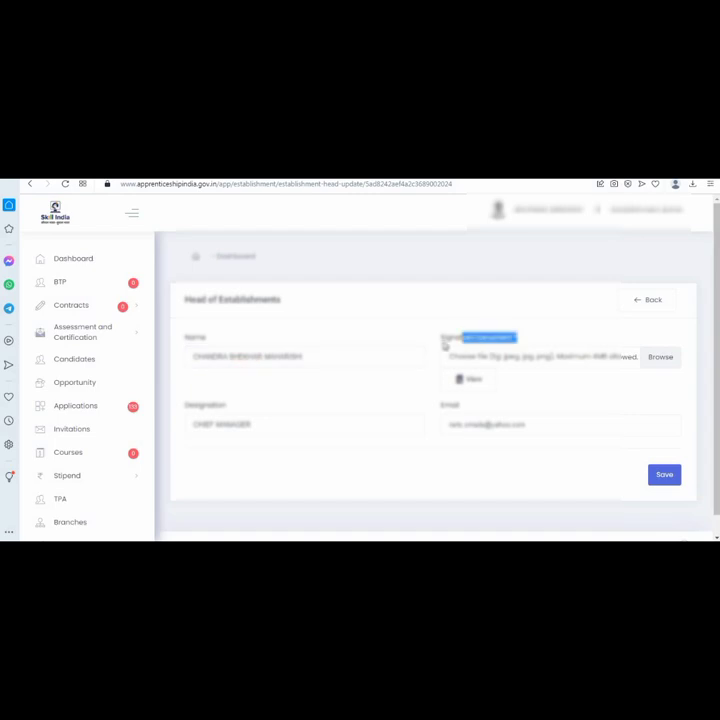
click(442, 343)
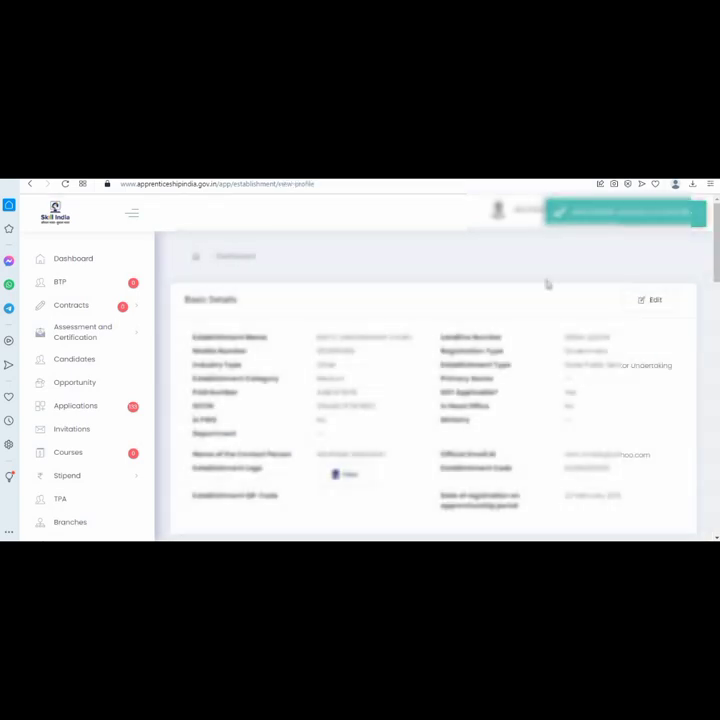
Step: Scroll down the profile and highlight the Employer Details heading for review
scroll(544, 354, down, 5)
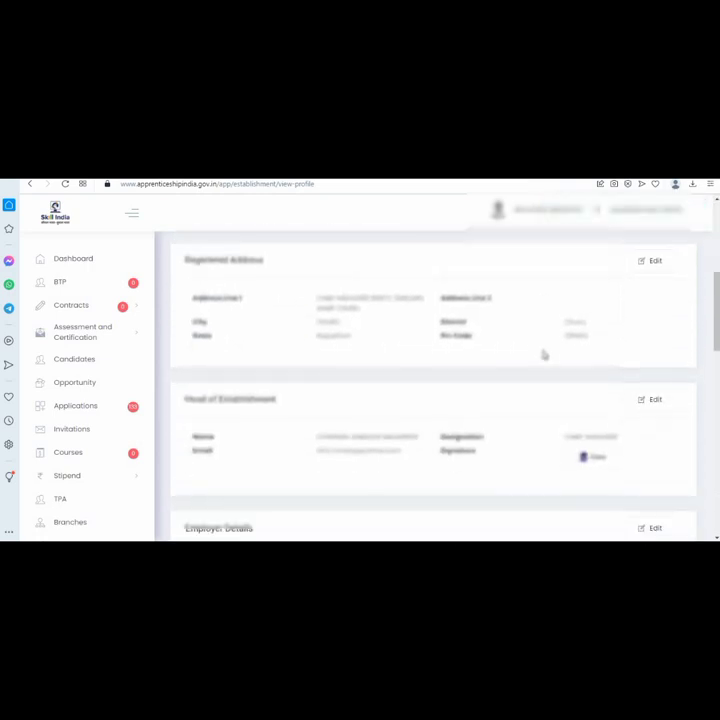
scroll(544, 354, down, 3)
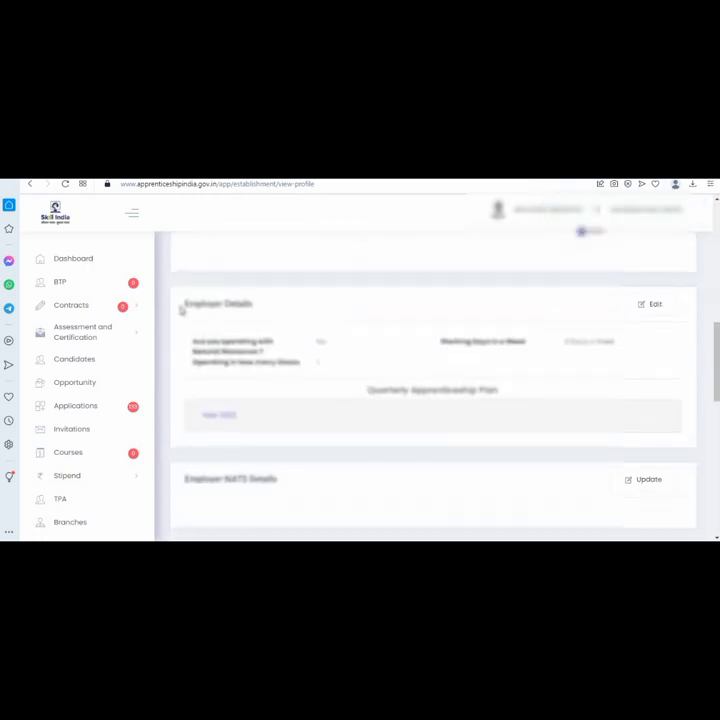
drag(185, 303, 265, 307)
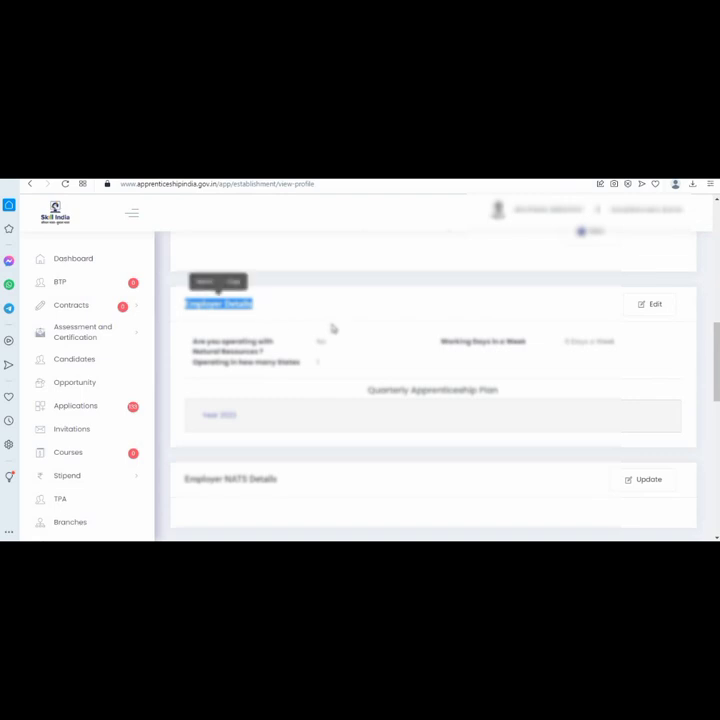
click(387, 304)
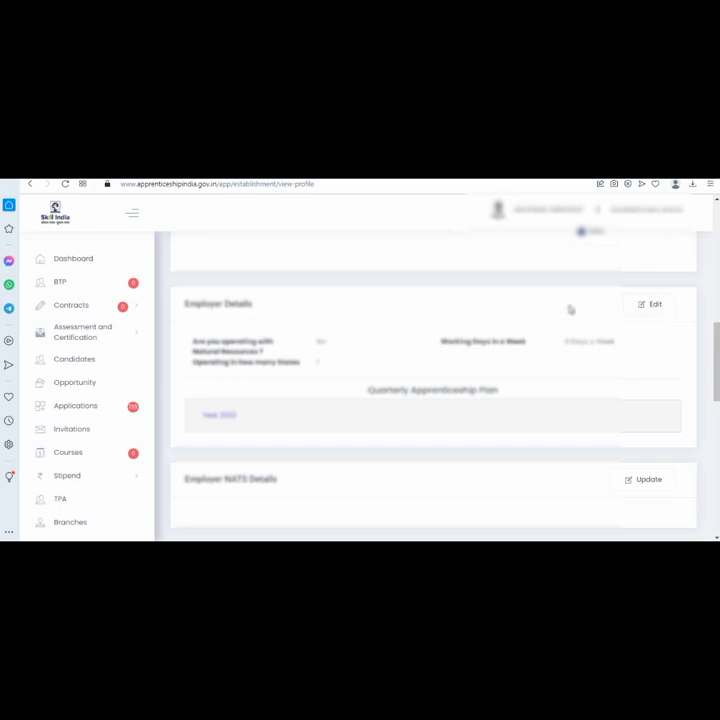
Step: Highlight the Location Details heading and open the OFFICE- CM RSRTC, SARDARSHAHAR DEPOT location for editing
scroll(570, 309, down, 3)
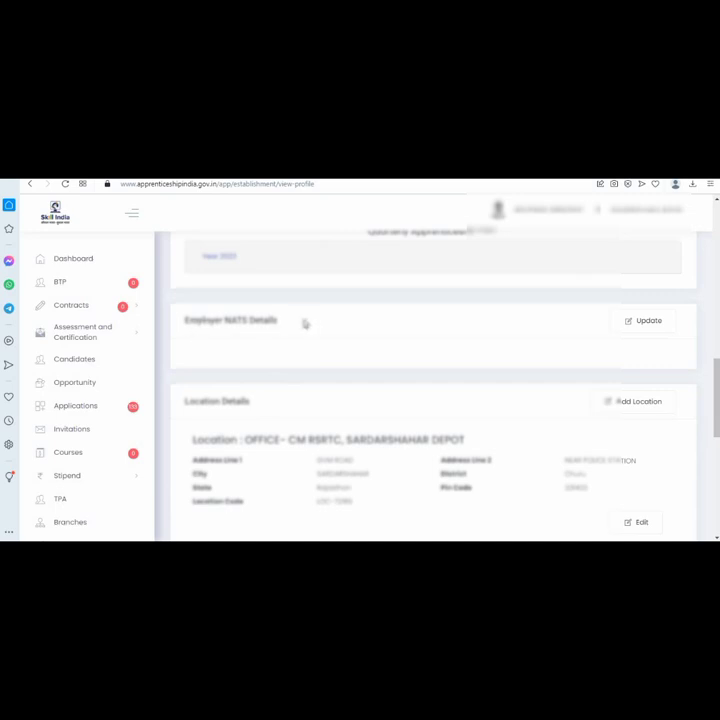
scroll(527, 318, down, 2)
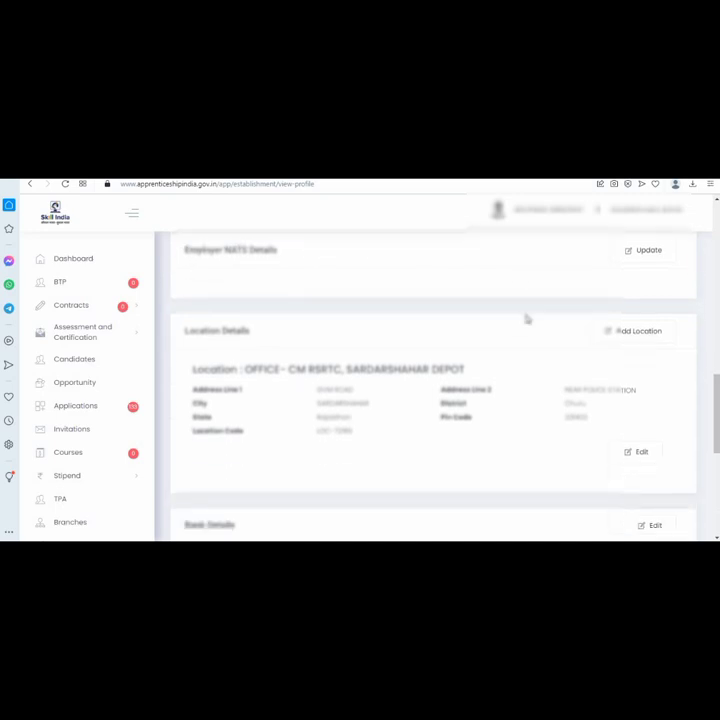
drag(185, 300, 258, 301)
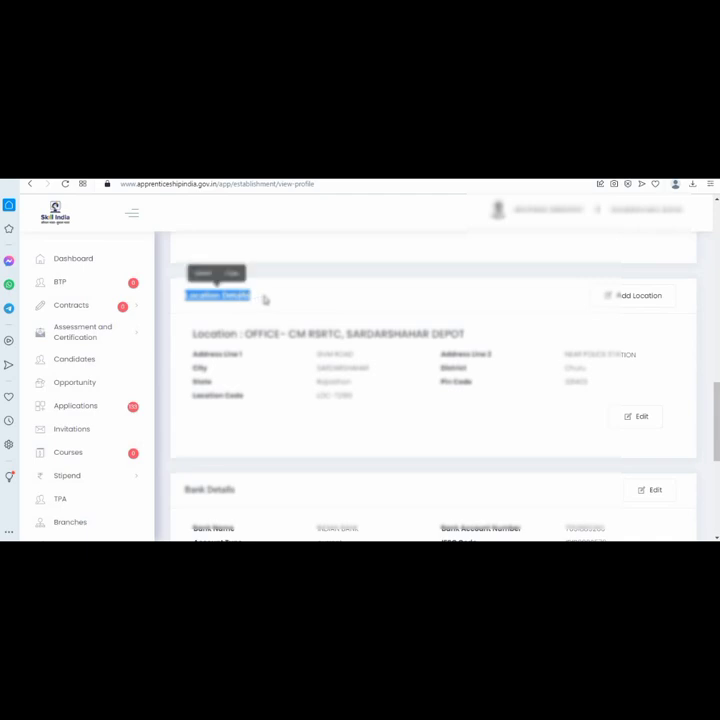
click(230, 328)
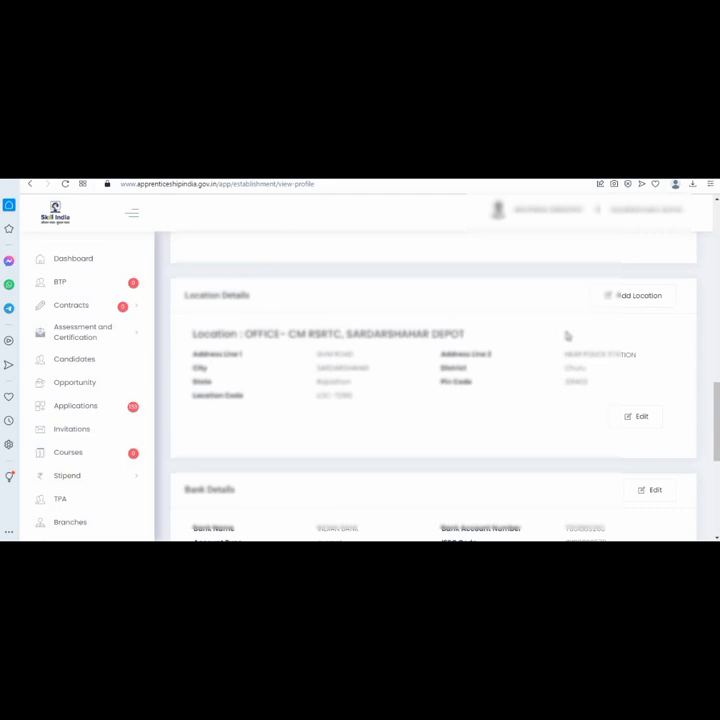
click(632, 418)
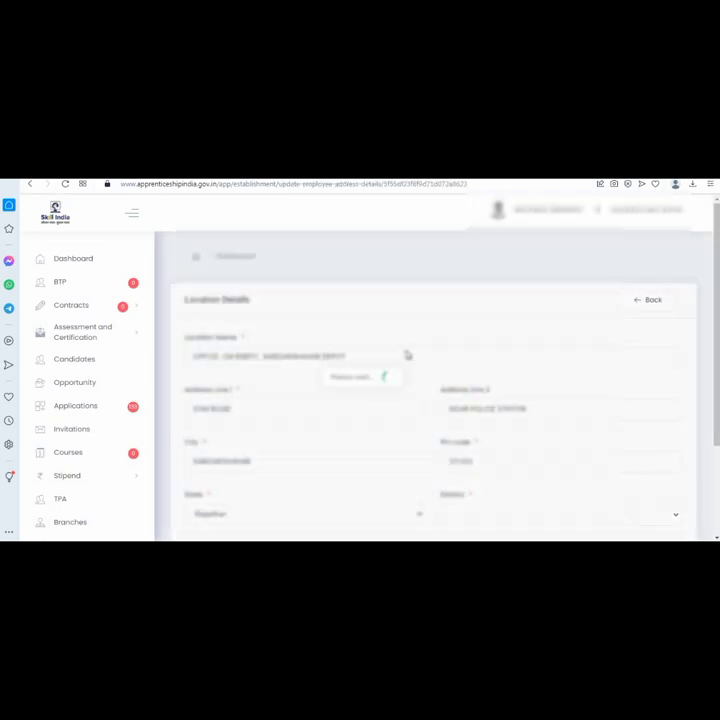
Step: Update the SARDARSHAHAR DEPOT office location with its prefilled address details
scroll(406, 350, down, 1)
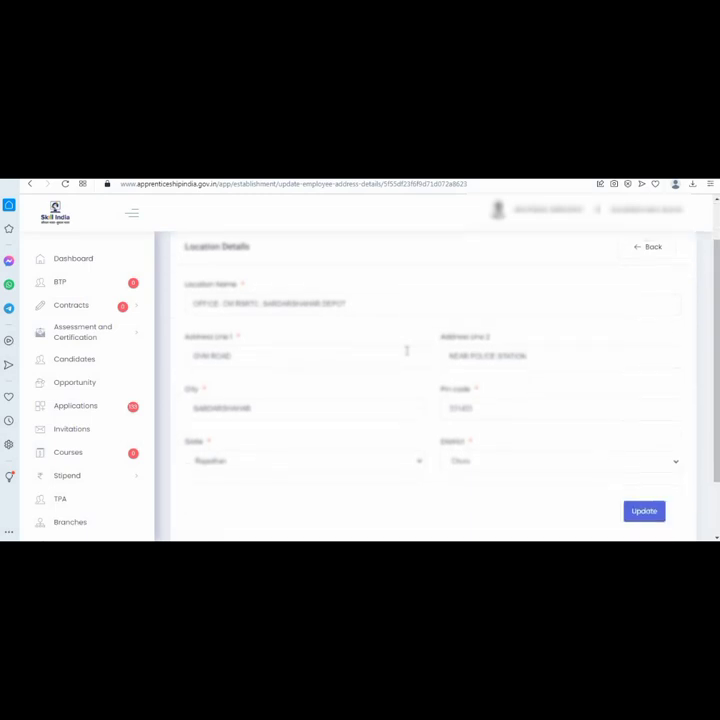
scroll(406, 350, up, 1)
scroll(406, 350, down, 1)
click(640, 513)
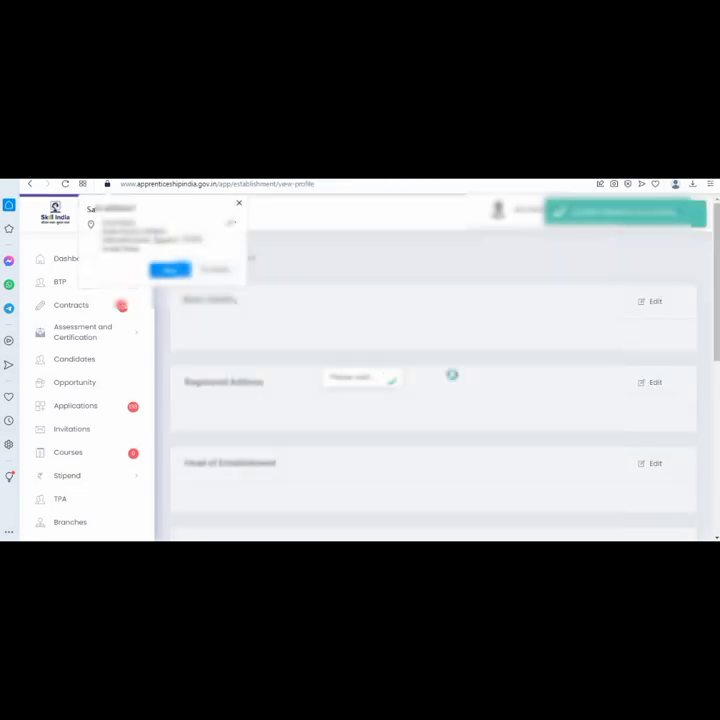
Step: Close the address pop-up and scroll down the profile to the Bank Details section
click(240, 205)
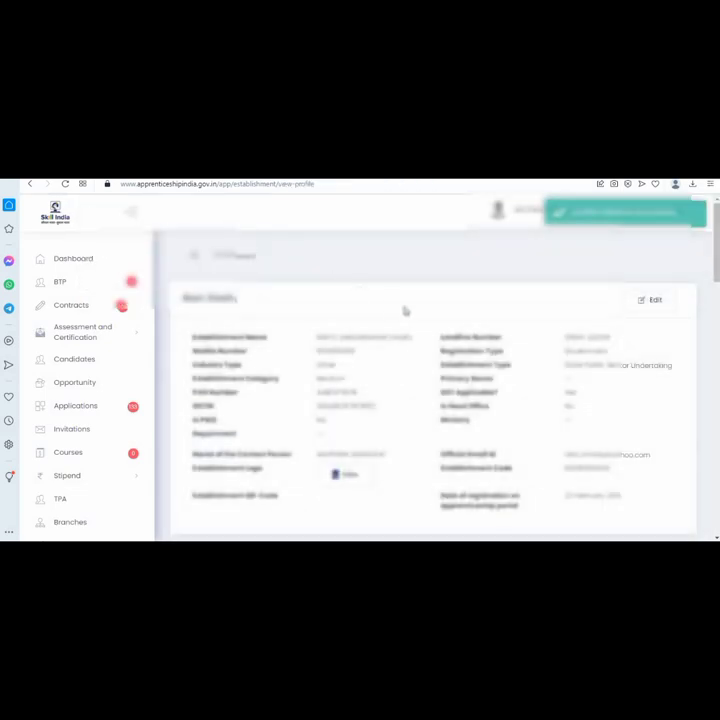
scroll(405, 311, down, 2)
scroll(405, 311, down, 2)
scroll(405, 311, down, 3)
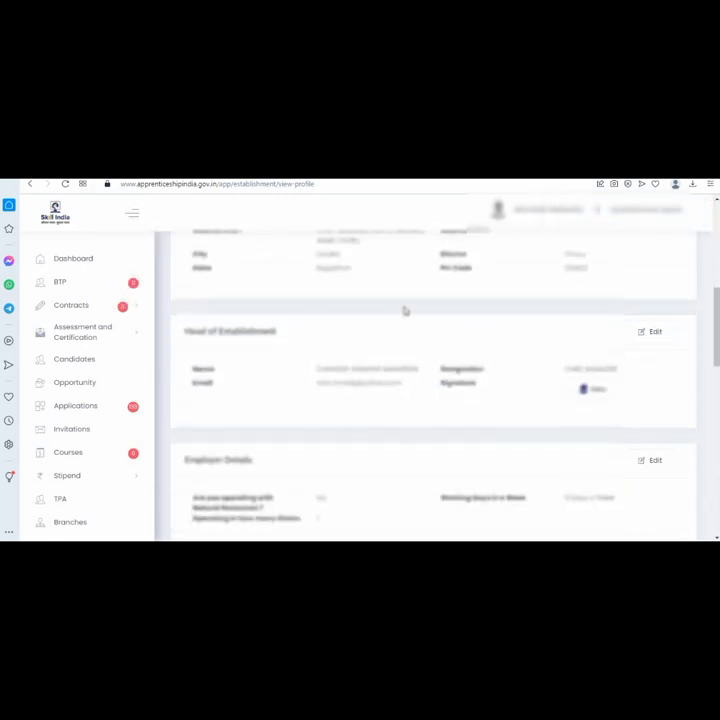
scroll(405, 311, down, 7)
scroll(405, 311, down, 5)
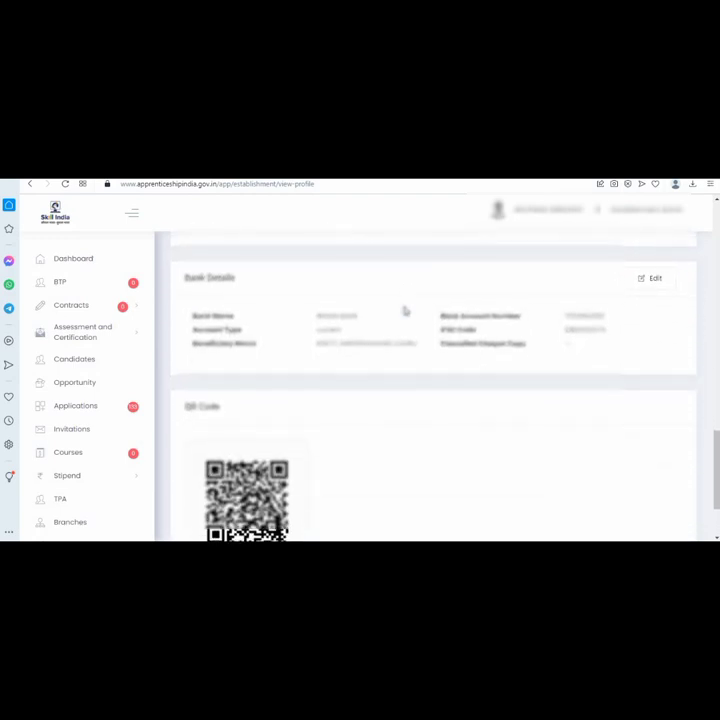
scroll(405, 311, up, 1)
Step: Highlight the filled Bank Details text, then review the surrounding sections and QR code
drag(184, 337, 563, 402)
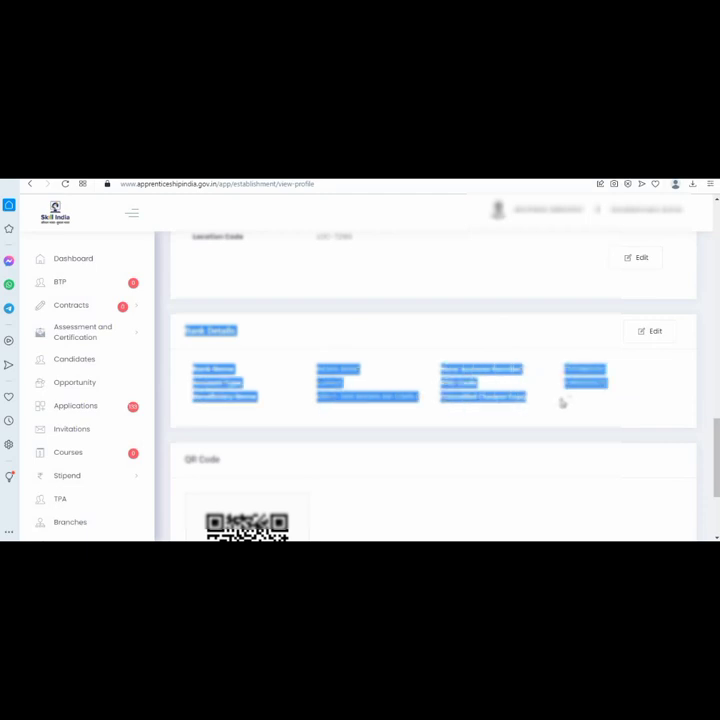
click(648, 336)
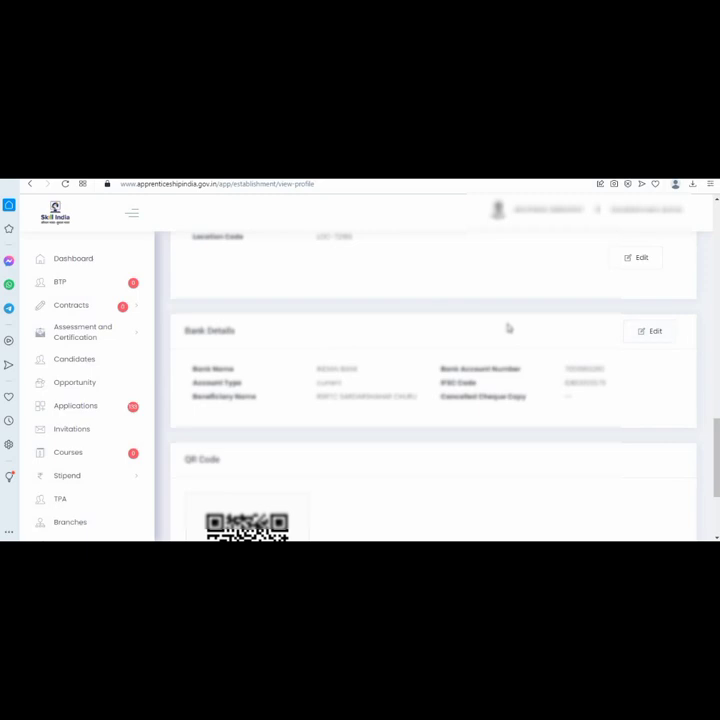
scroll(508, 327, down, 2)
scroll(508, 327, down, 1)
scroll(508, 327, up, 5)
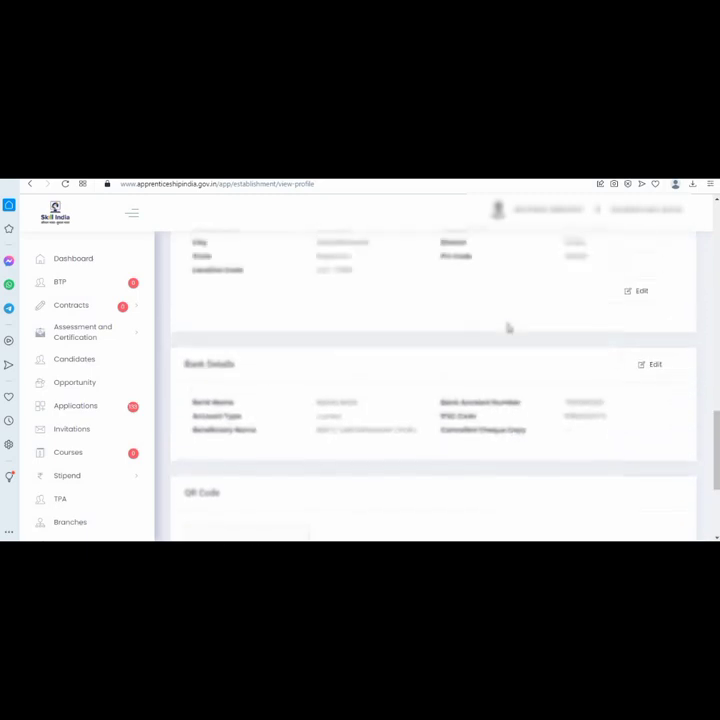
scroll(508, 327, up, 5)
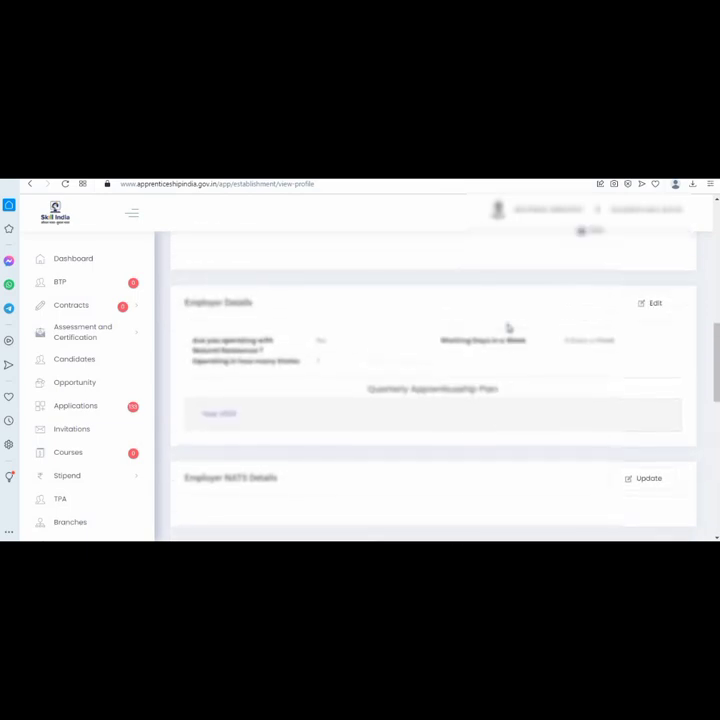
scroll(508, 327, down, 1)
scroll(508, 327, up, 5)
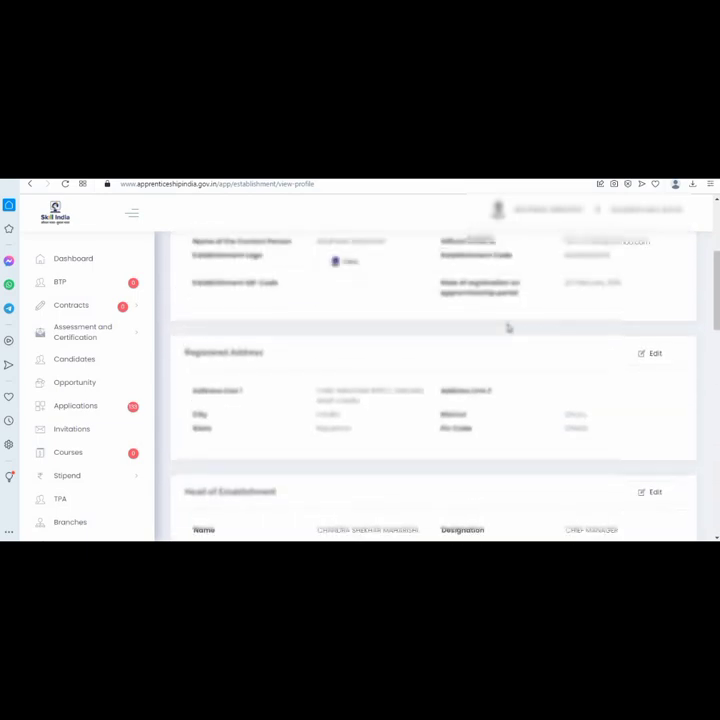